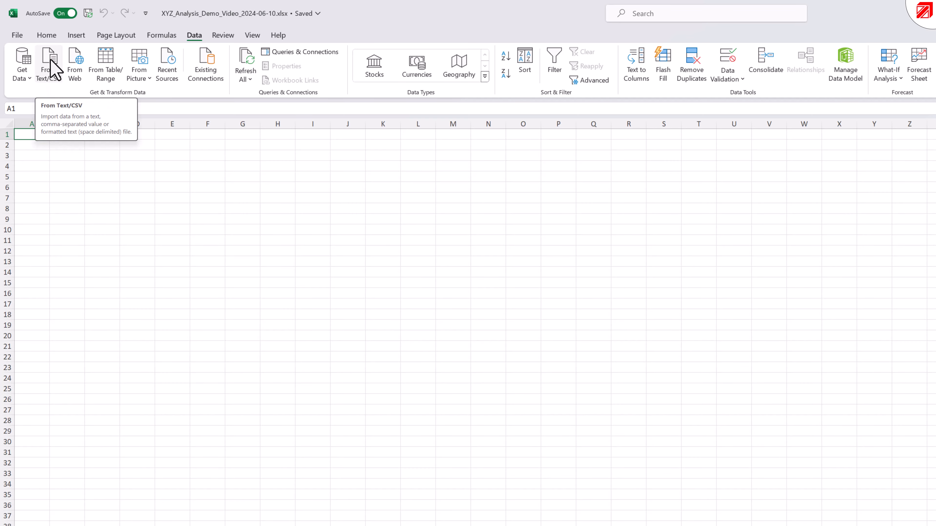
- Import OrderData_Demo.csv from the XYZ Analysis folder as a text/CSV data source
click(56, 87)
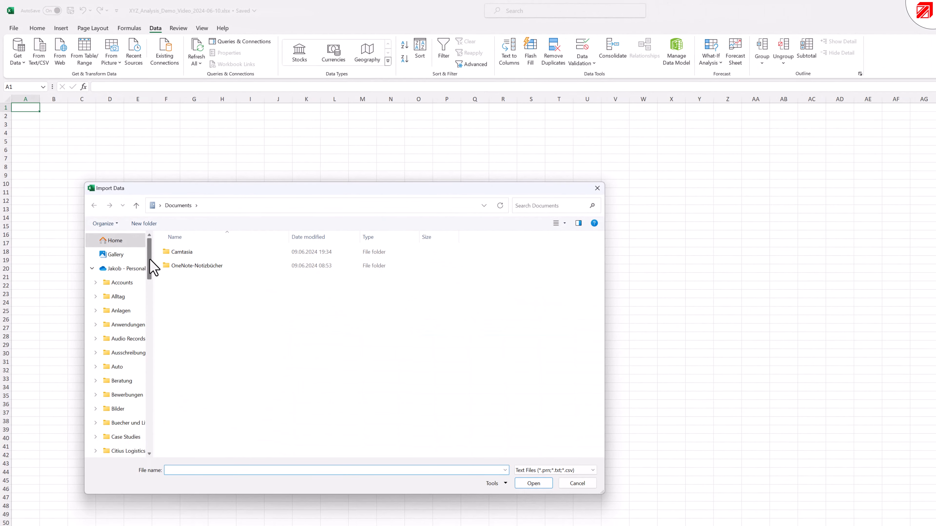
drag(151, 264, 150, 418)
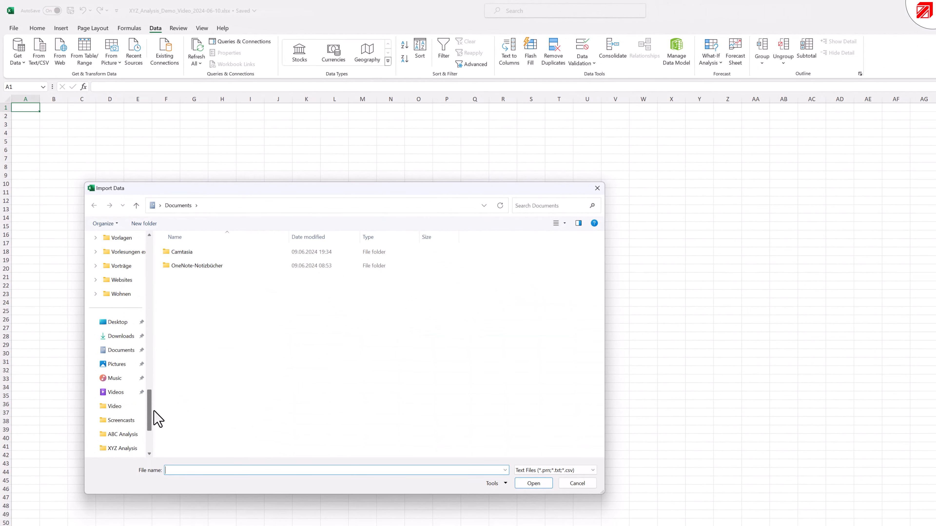
click(123, 448)
click(190, 253)
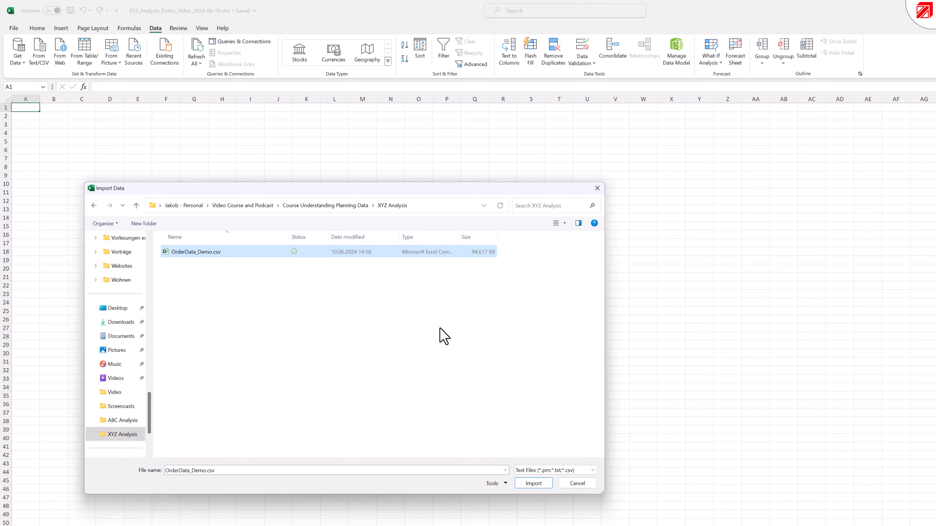
click(530, 484)
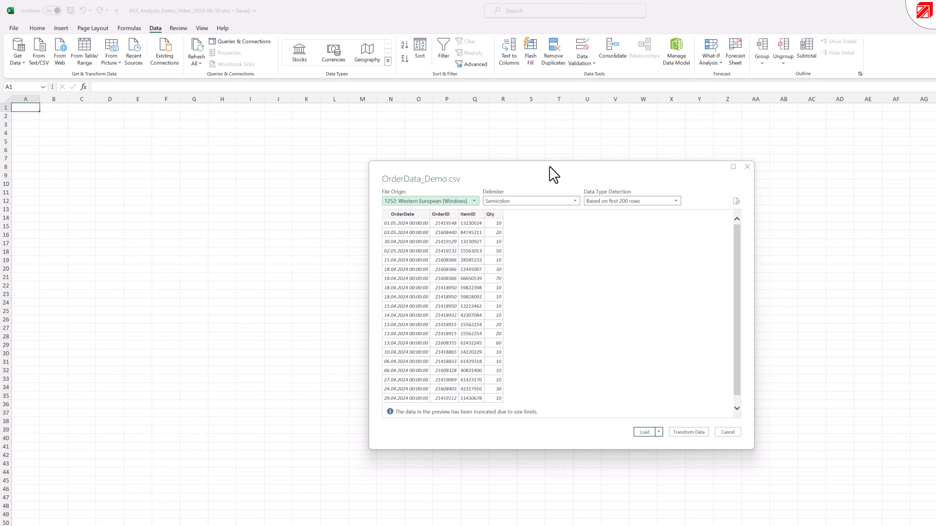
drag(552, 174, 459, 218)
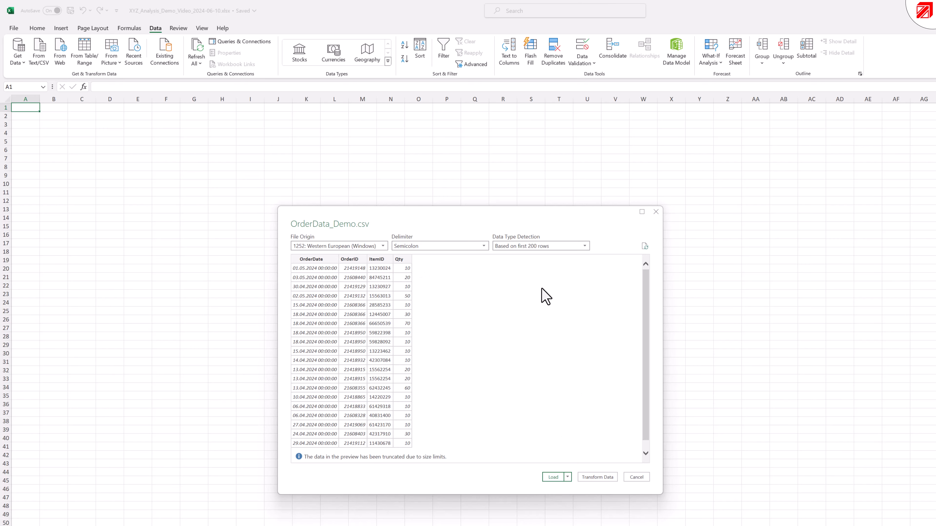
- Load the OrderData_Demo.csv data as a connection only, without adding it to the Data Model
click(567, 477)
click(568, 477)
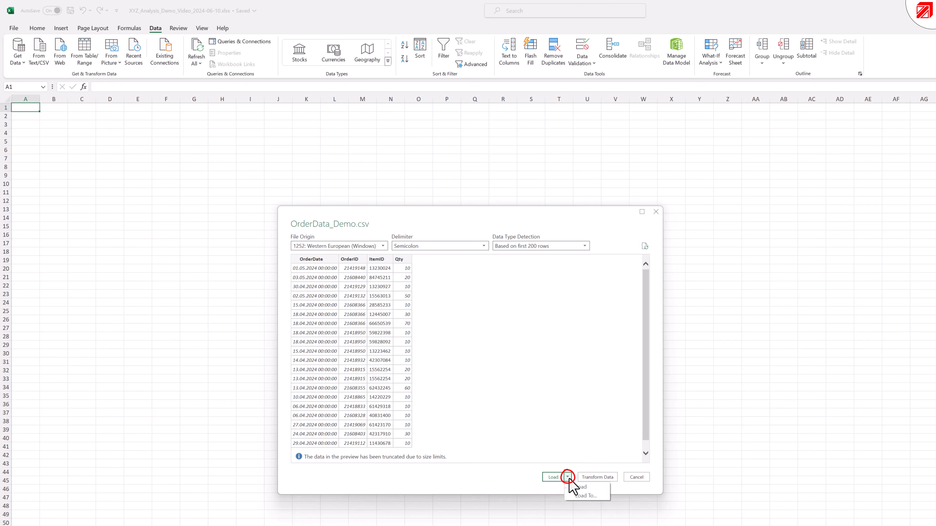
click(589, 496)
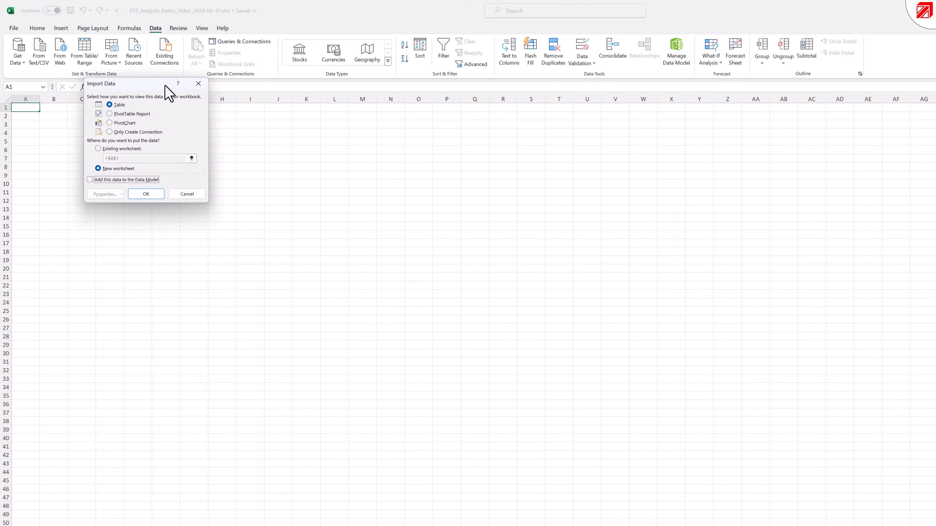
drag(150, 86, 432, 206)
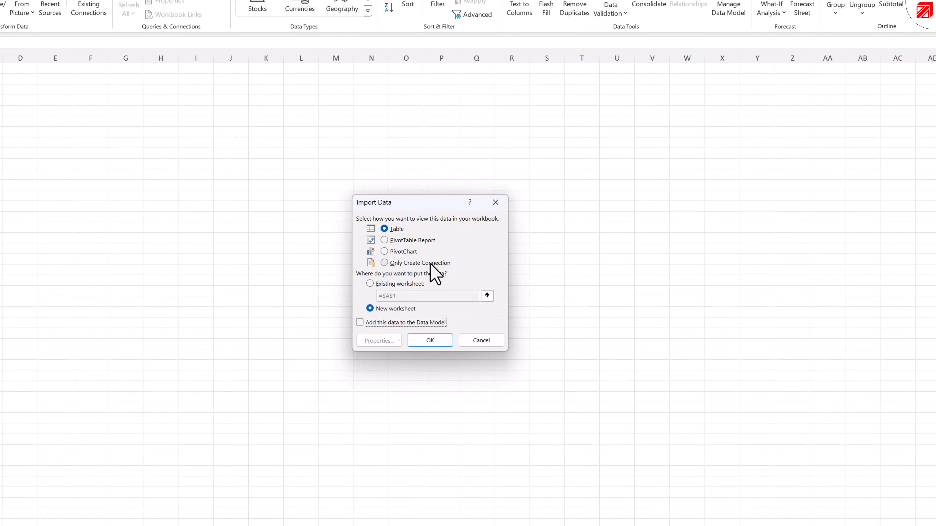
click(434, 262)
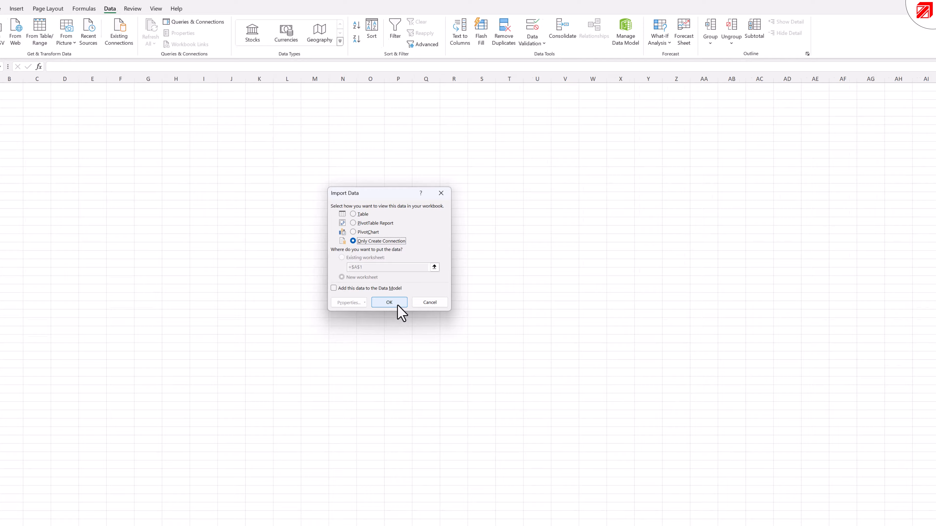
click(397, 305)
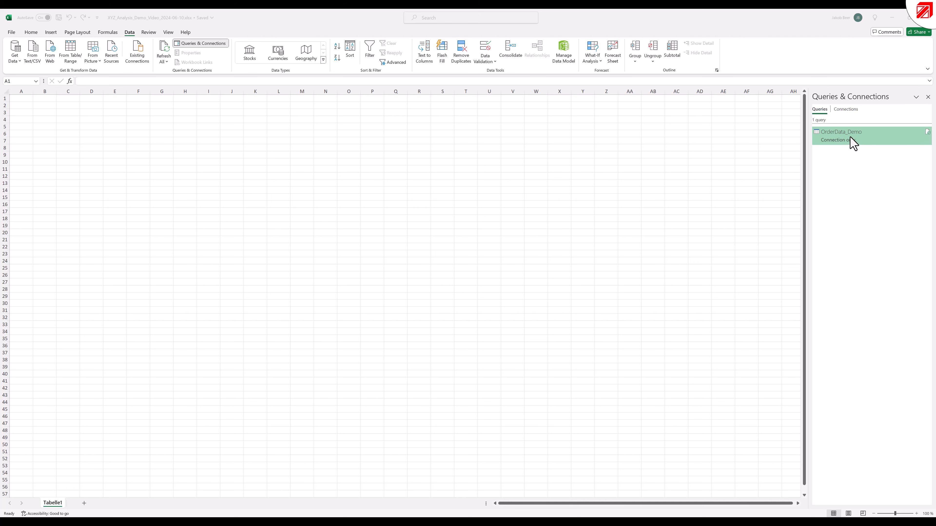
- Open the OrderData_Demo query for editing and set the OrderID column's data type to Text, replacing the current conversion
click(868, 136)
double_click(870, 140)
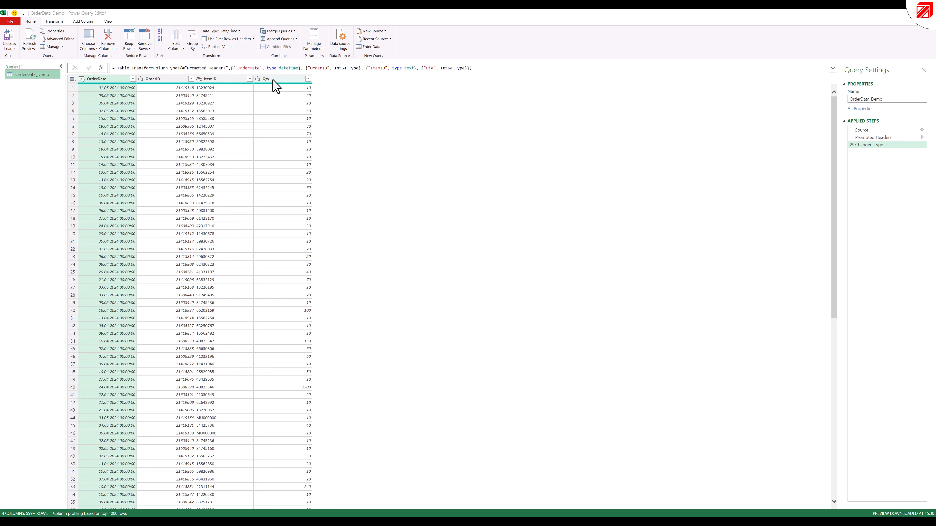
click(167, 81)
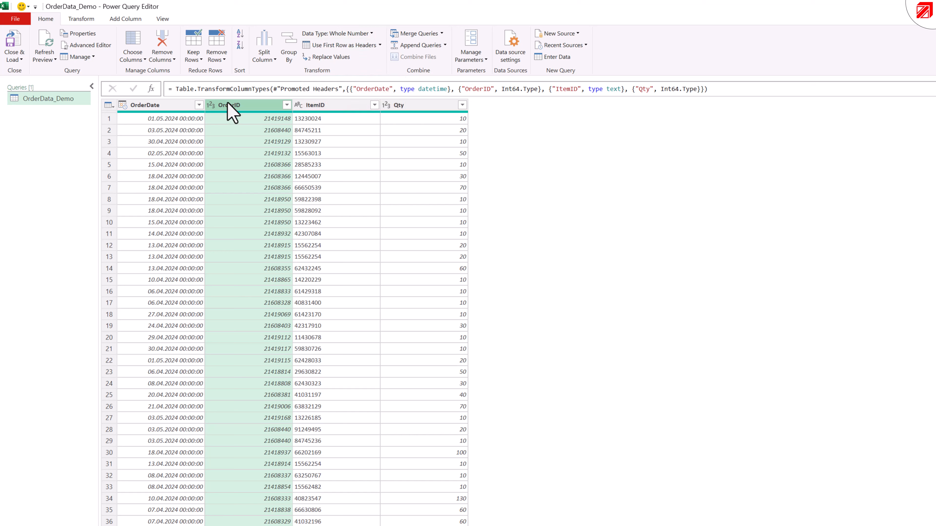
click(342, 34)
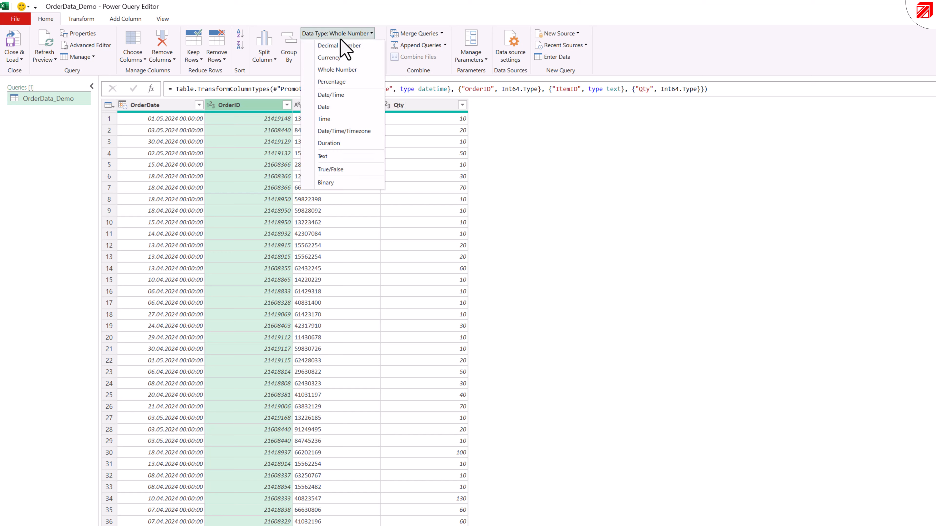
click(344, 157)
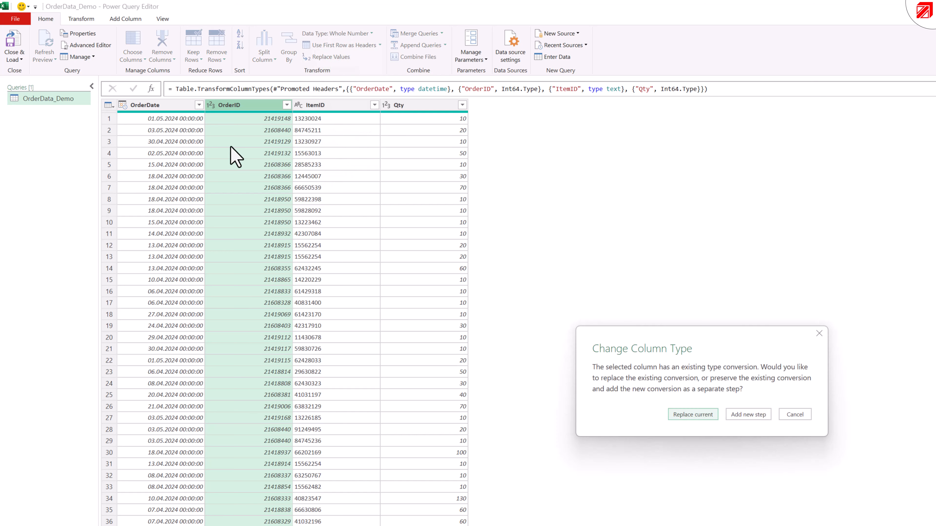
click(693, 415)
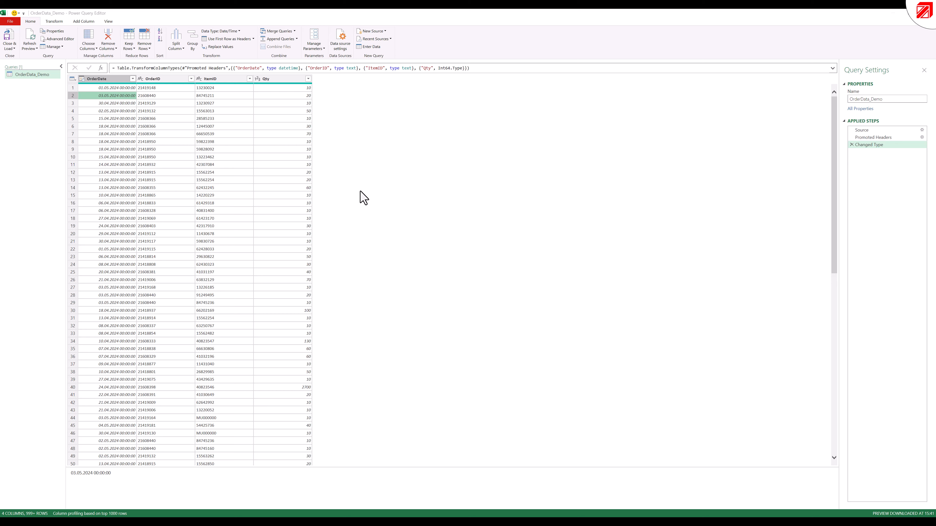
key(ctrl+space)
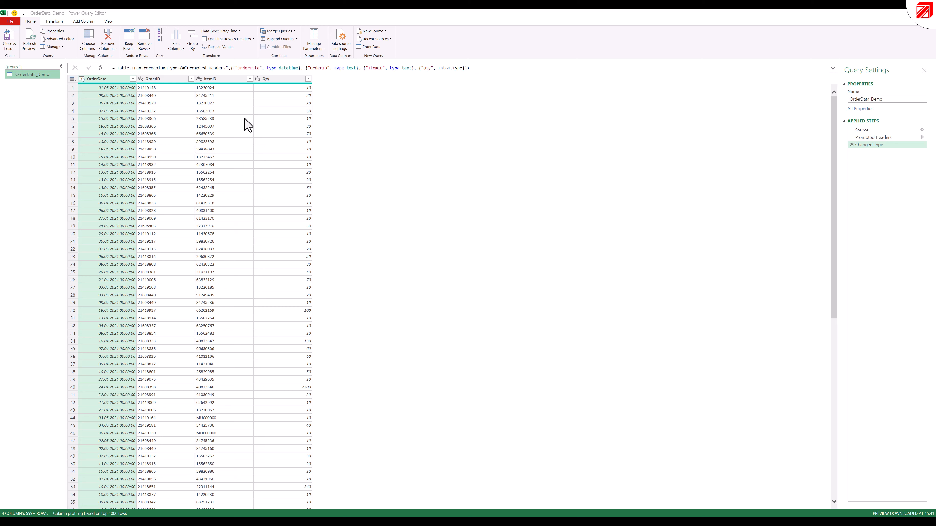
click(112, 79)
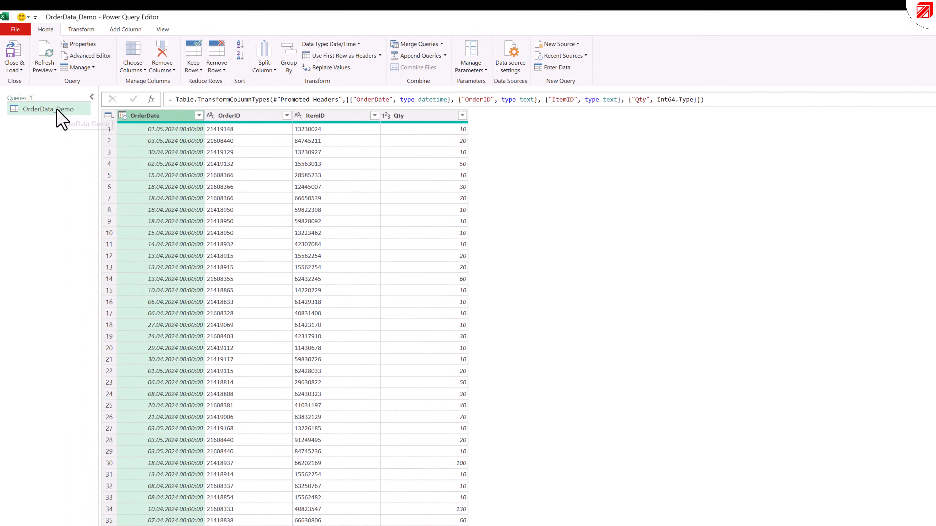
- Create a reference query from OrderData_Demo and rename it XYZ Analysis
right_click(57, 110)
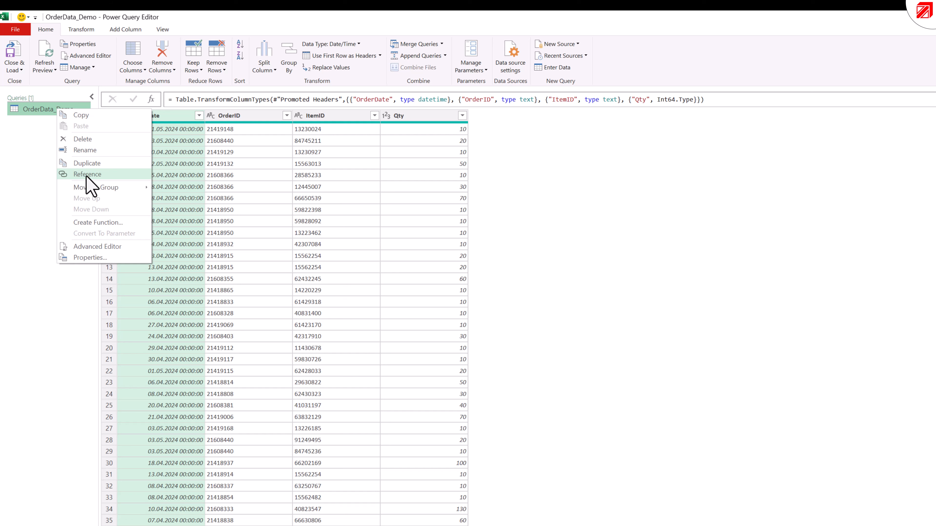
click(87, 174)
right_click(73, 123)
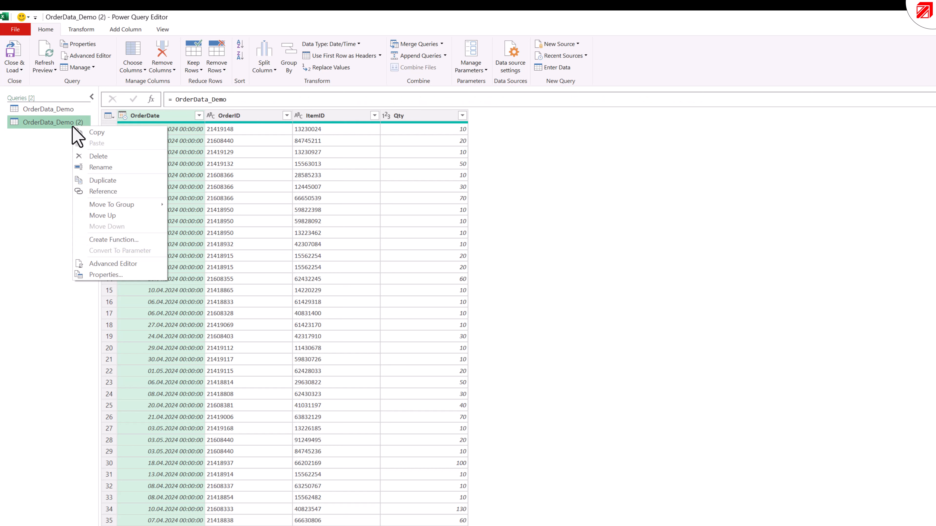
click(93, 168)
text(XY)
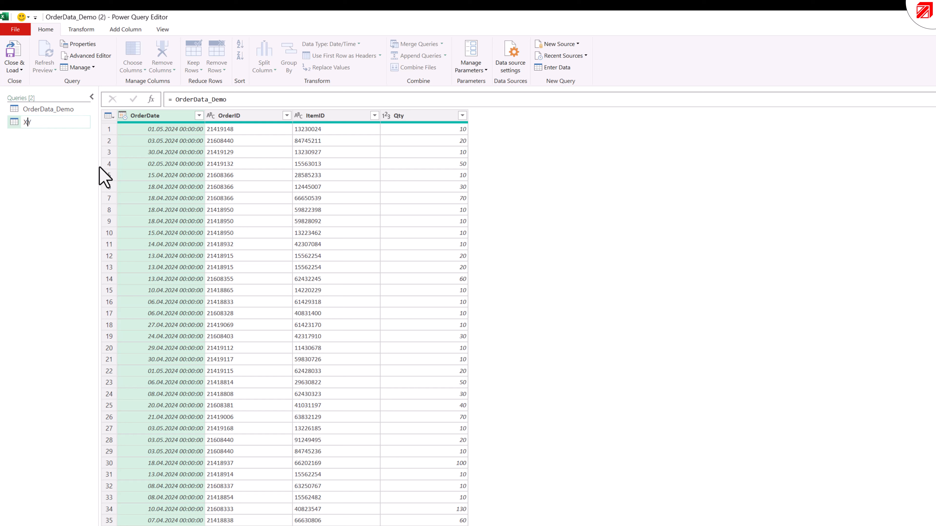
text(Z Analysis)
key(Return)
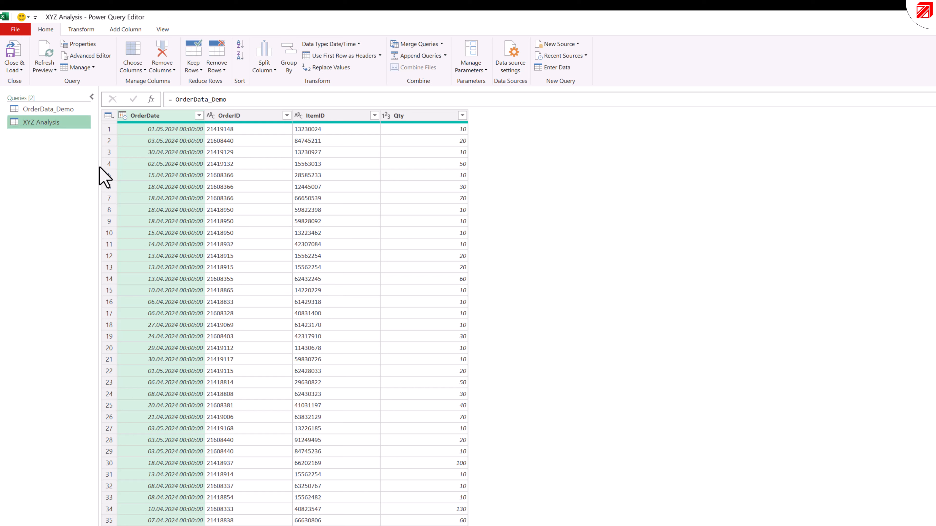
- Add a column with the month number extracted from OrderDate to the XYZ Analysis query
click(155, 115)
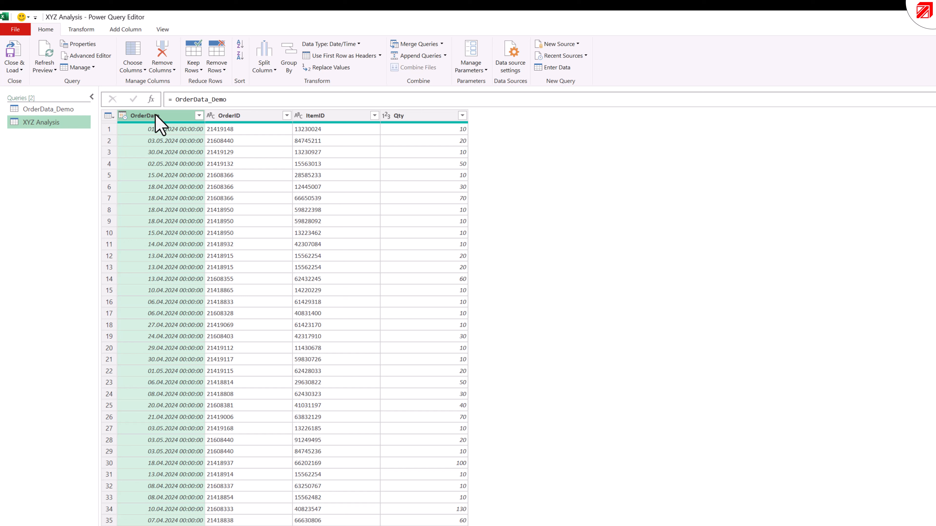
click(126, 31)
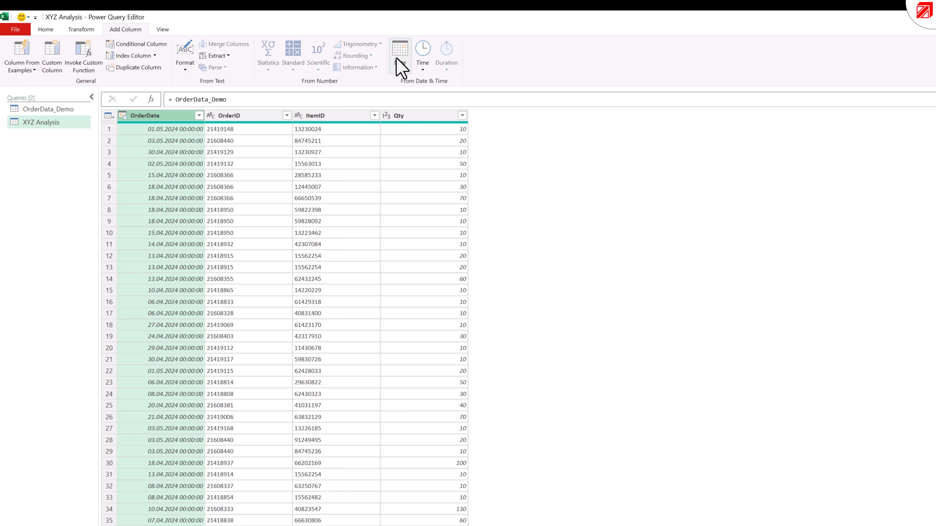
click(400, 74)
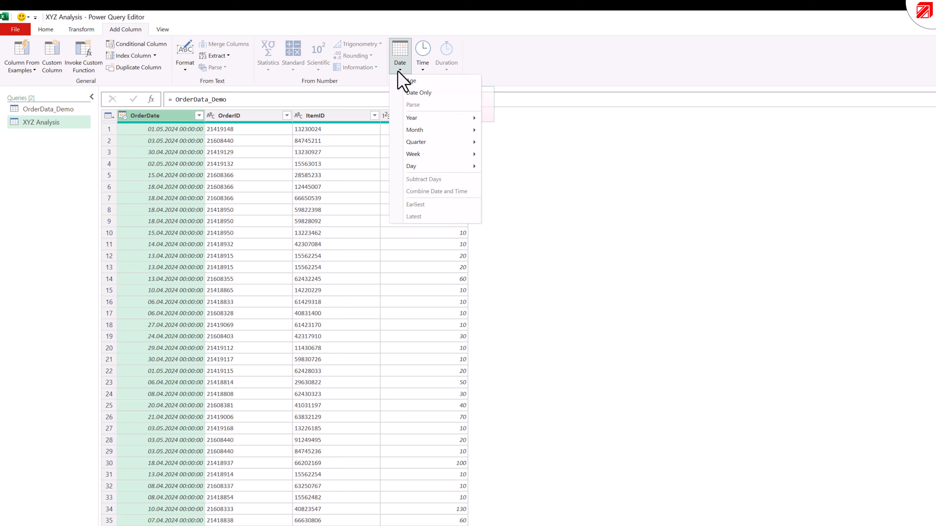
mouse_move(438, 131)
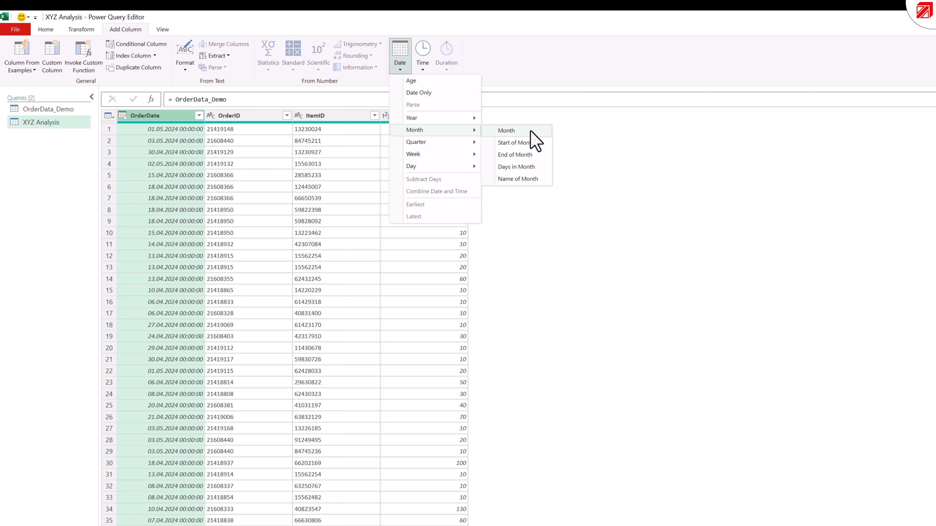
mouse_move(460, 150)
click(534, 130)
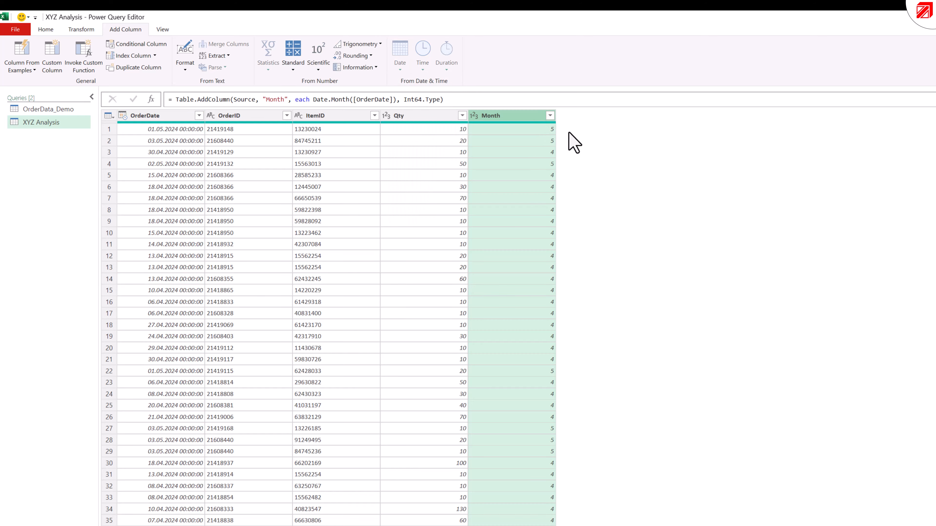
- Sort the rows by Month in ascending order and remove the rows with an empty OrderDate
click(550, 115)
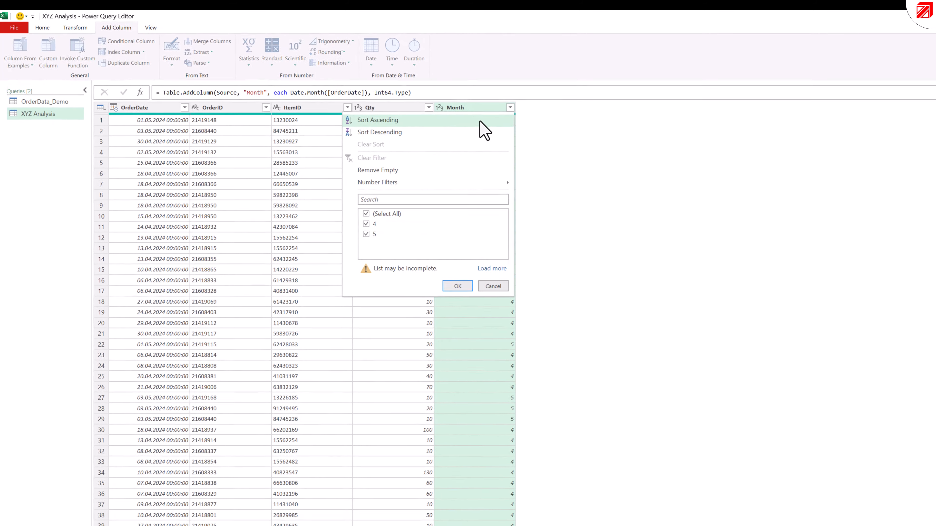
click(480, 121)
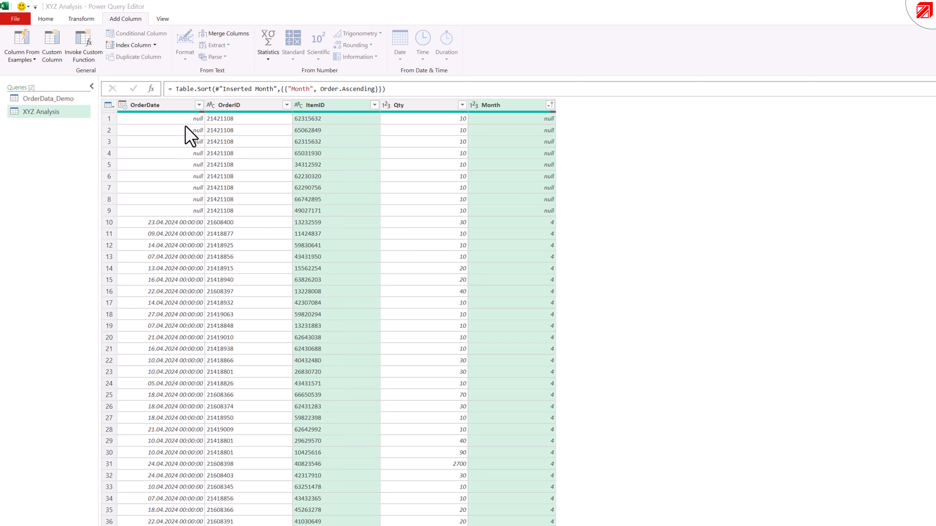
click(199, 105)
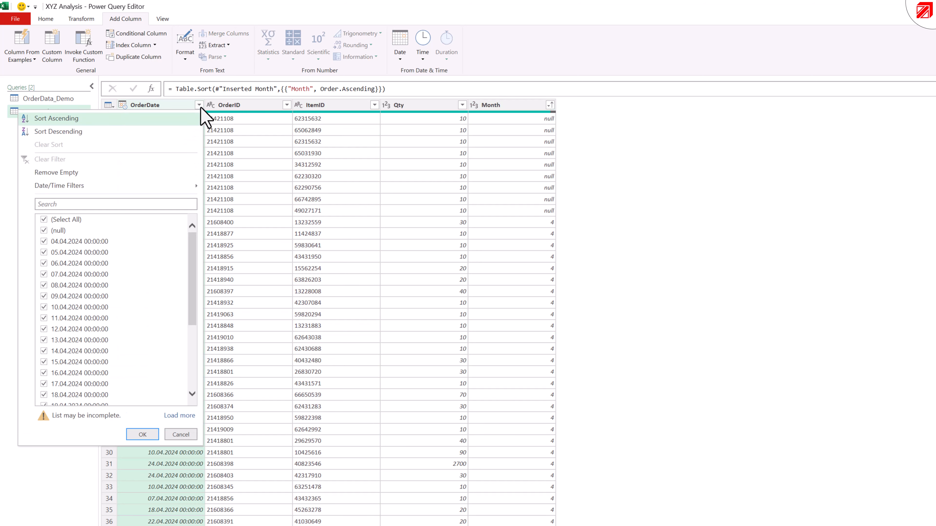
click(106, 175)
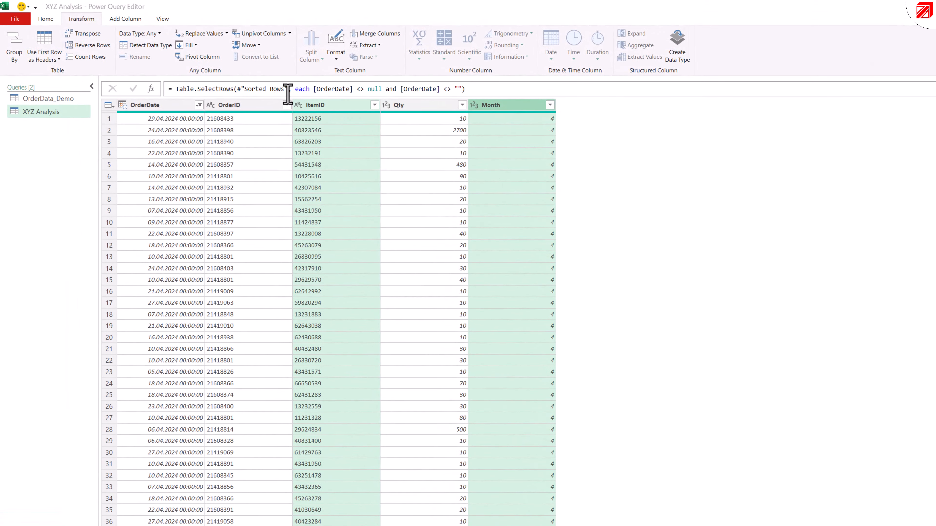
- Start a Group By on the XYZ Analysis rows with ItemID and Month as the grouping columns
click(15, 56)
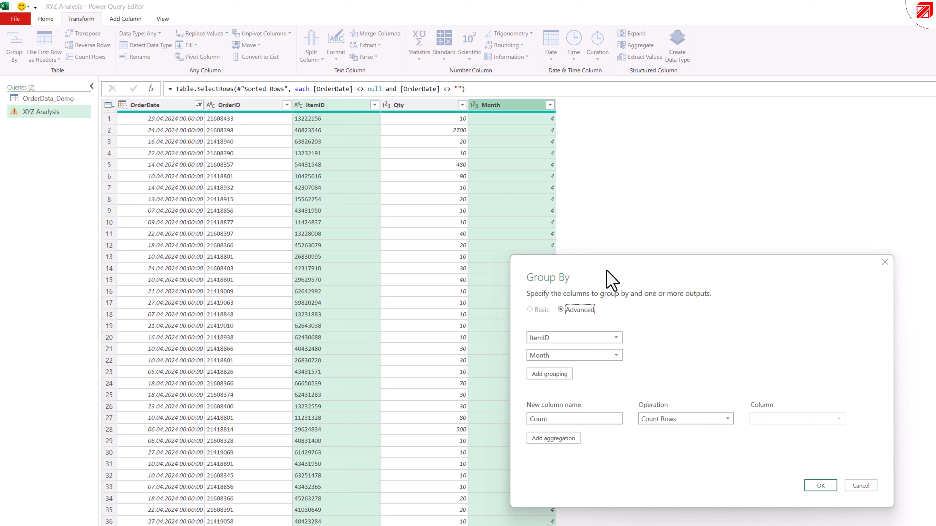
click(613, 341)
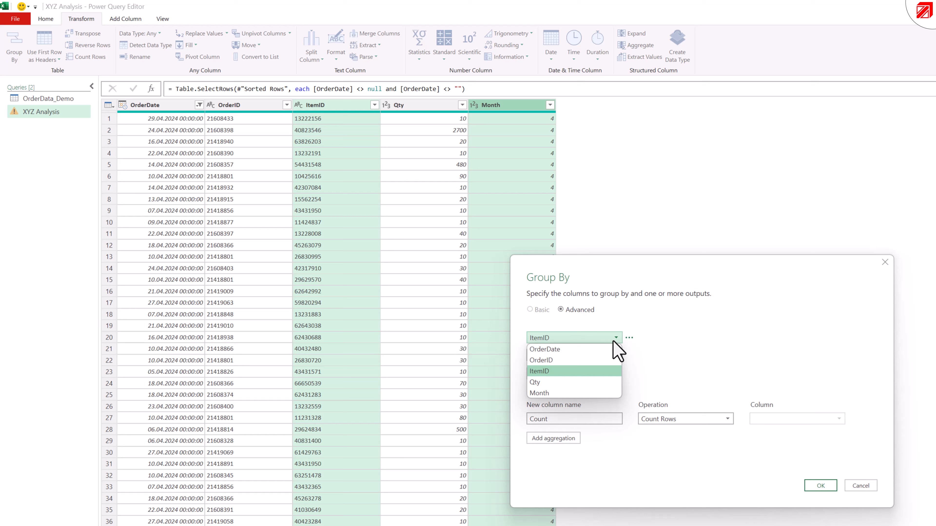
click(572, 375)
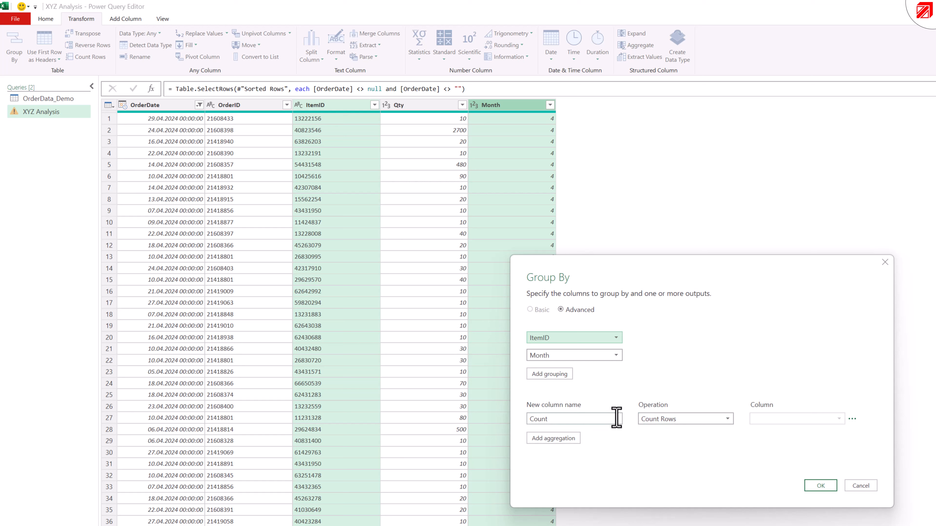
- Try the Sum operation on the Qty column as the grouping's aggregation
click(663, 419)
click(660, 430)
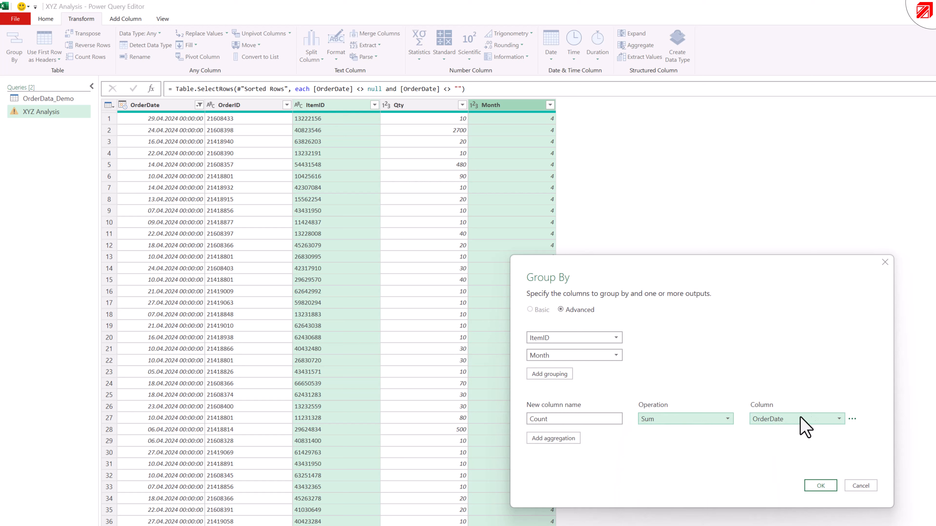
click(786, 421)
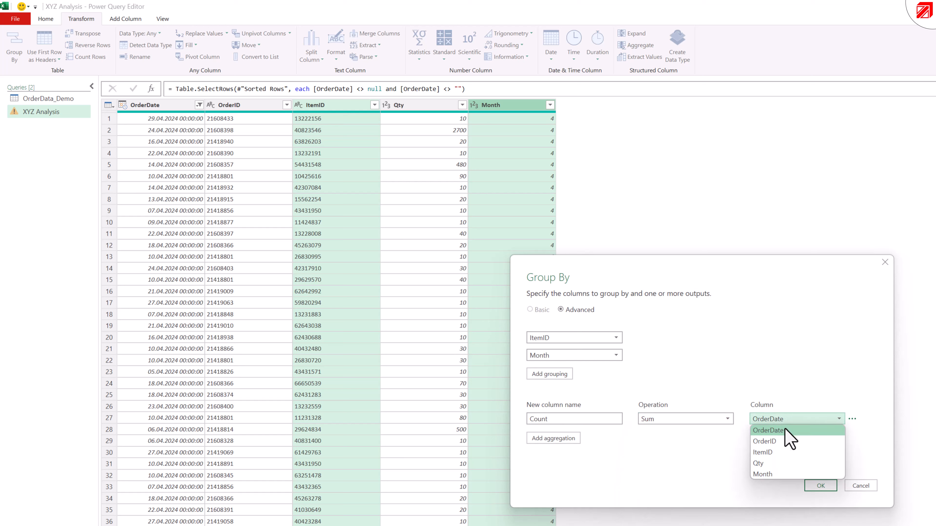
click(778, 467)
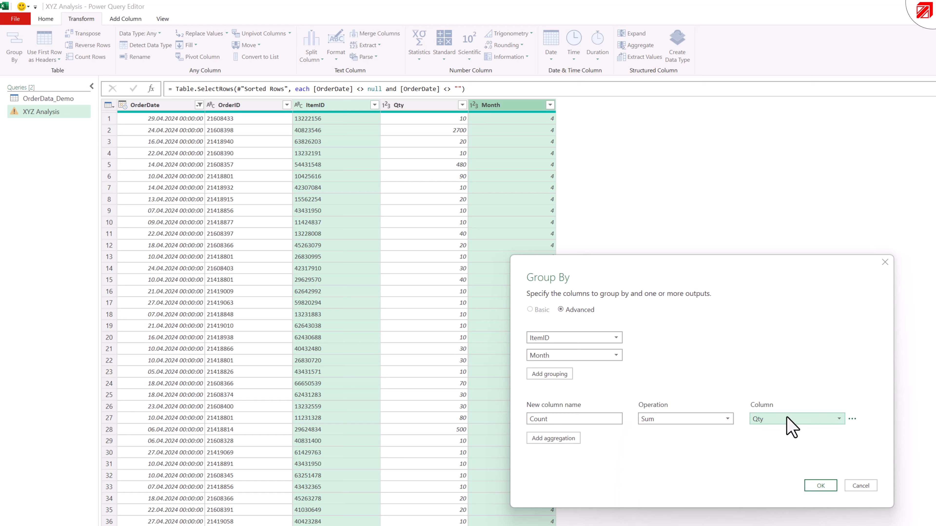
- Set the aggregation operation to Count Rows with the new column named Count, and apply the grouping
click(710, 419)
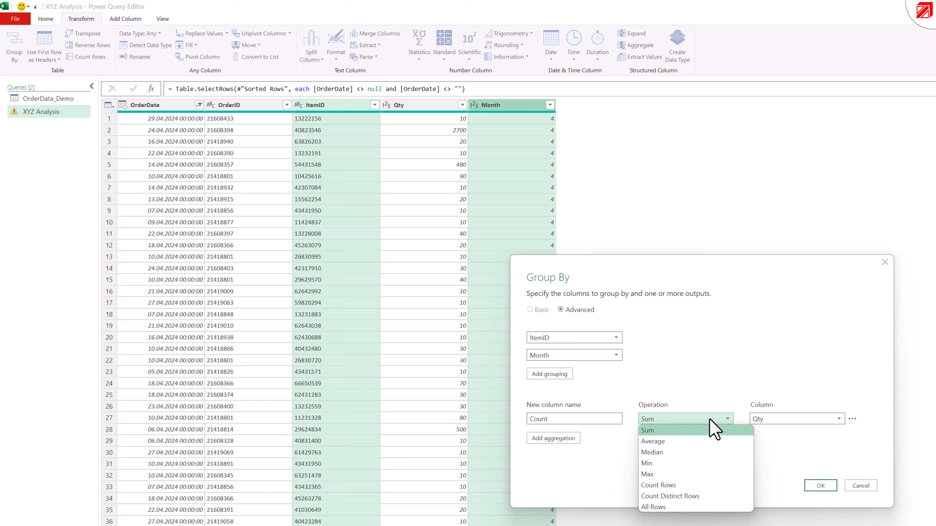
click(662, 485)
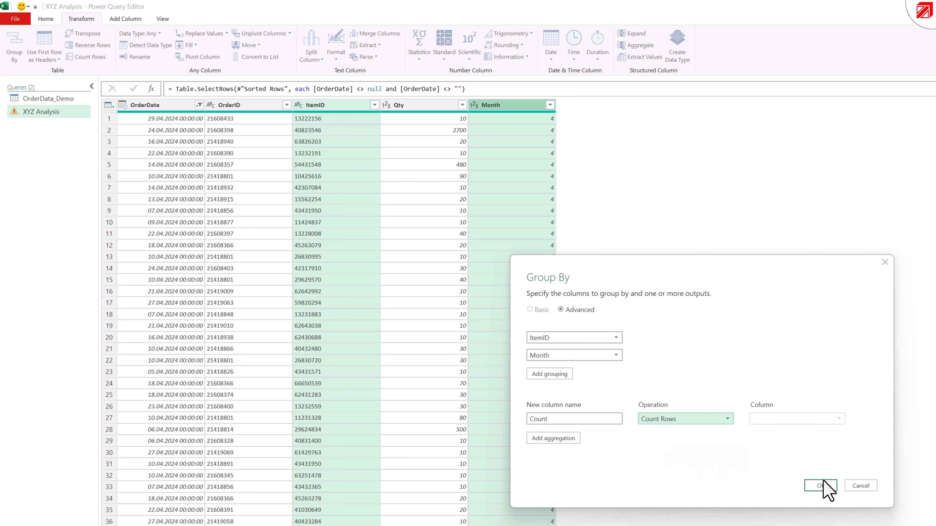
click(816, 486)
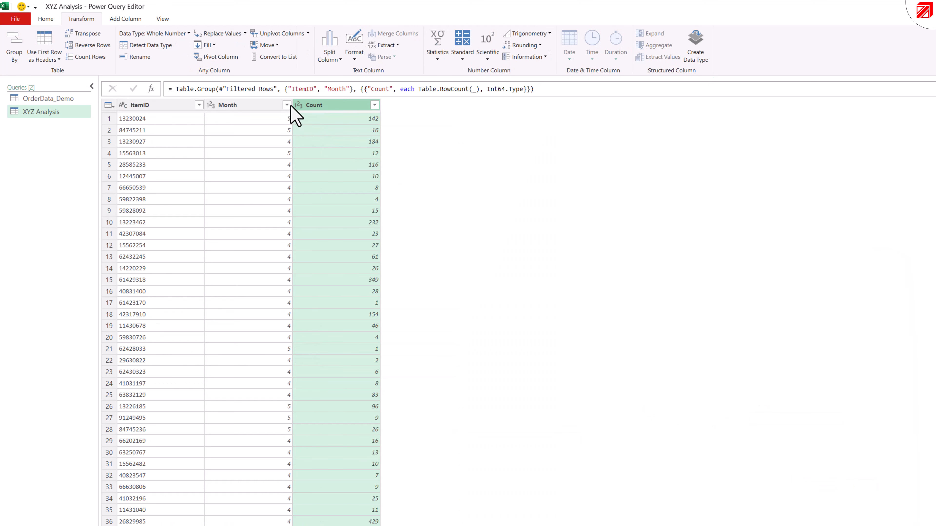
- Sort the grouped rows by Month in ascending order
click(286, 105)
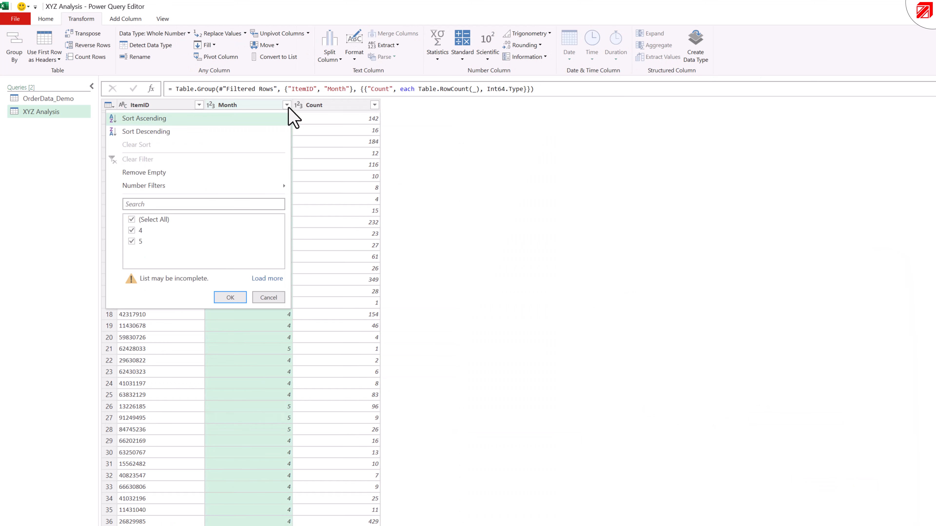
click(251, 120)
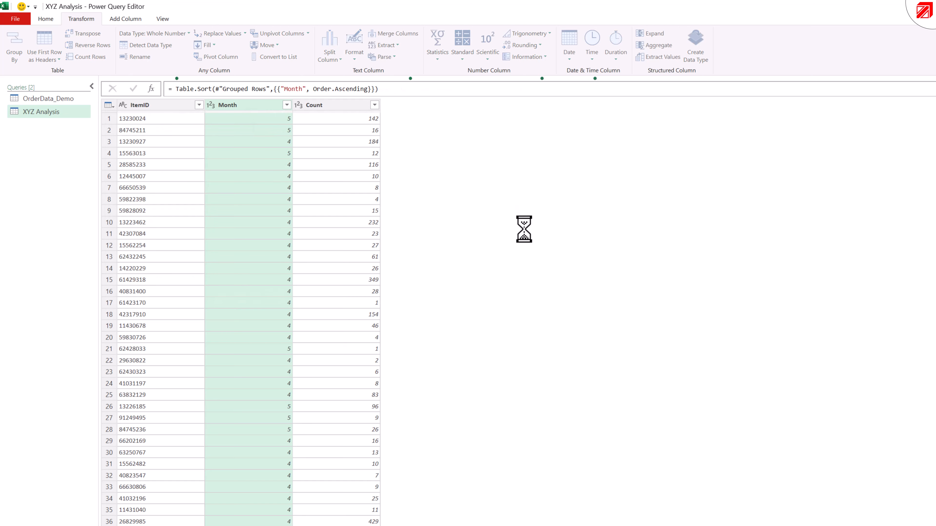
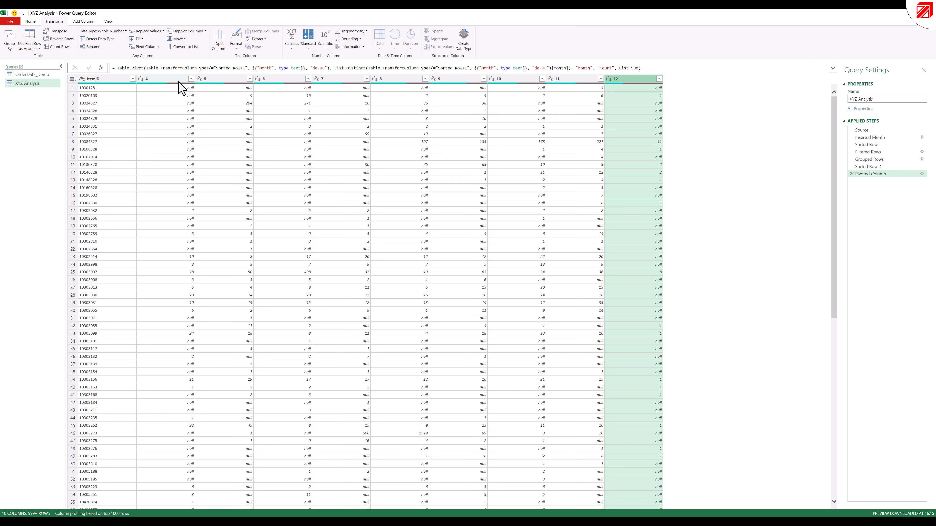
- Replace the null values with 0 in the month columns 4 through 12
click(181, 80)
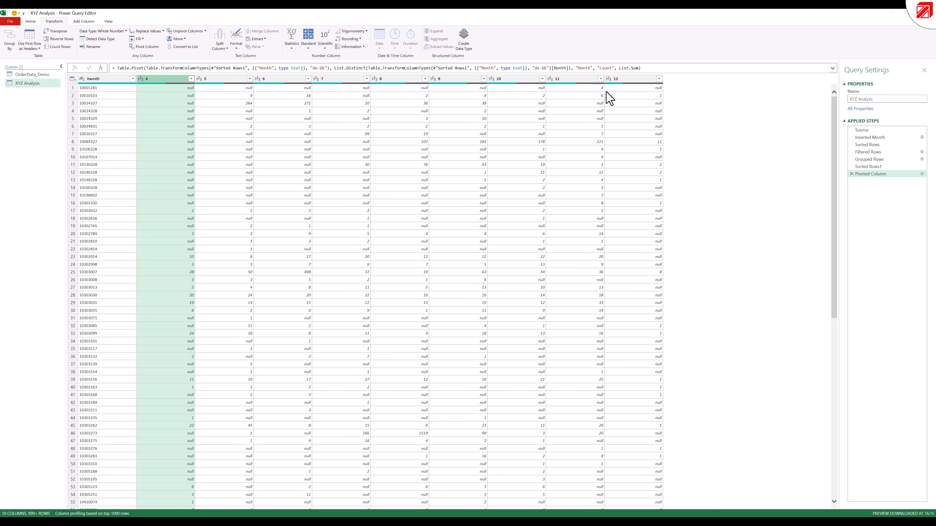
shift+click(631, 79)
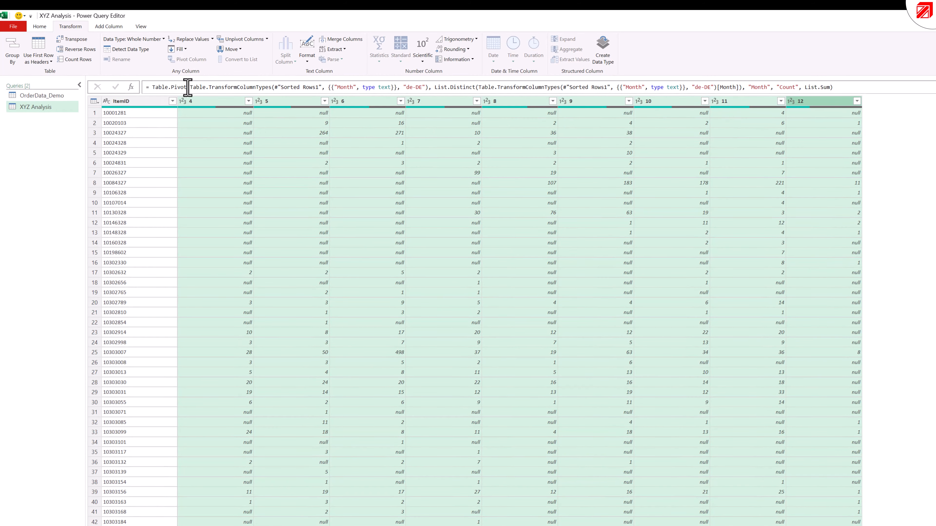
click(190, 39)
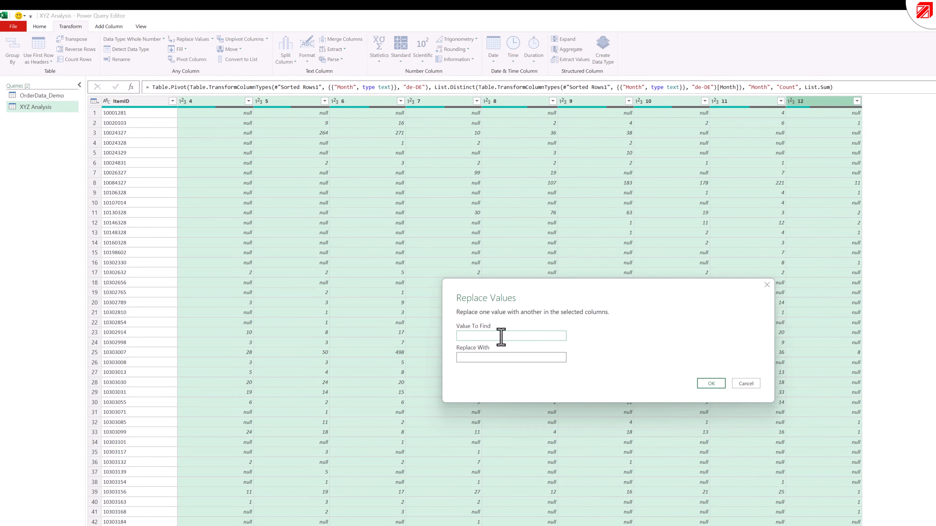
text(null)
click(490, 357)
text(0)
click(712, 383)
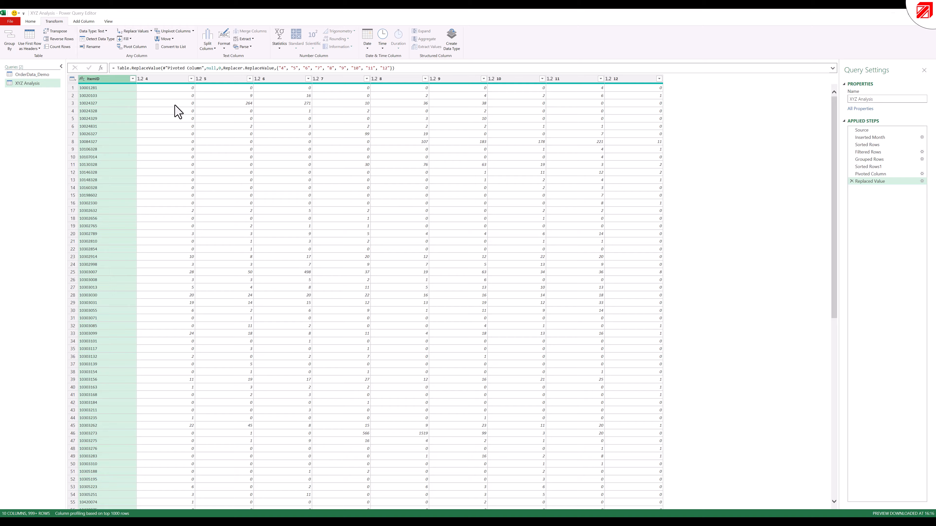
- Add a column with the Average statistic calculated across the month columns 4 through 12
click(175, 79)
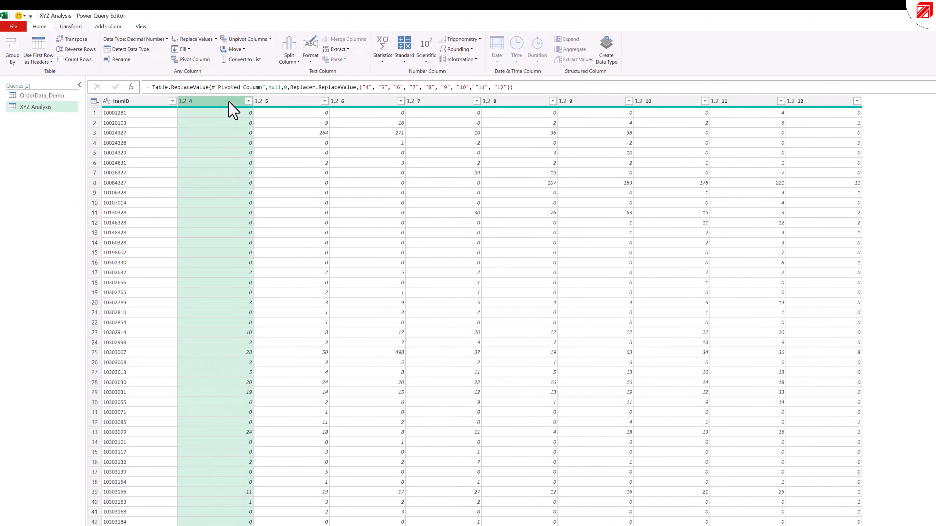
shift+click(819, 101)
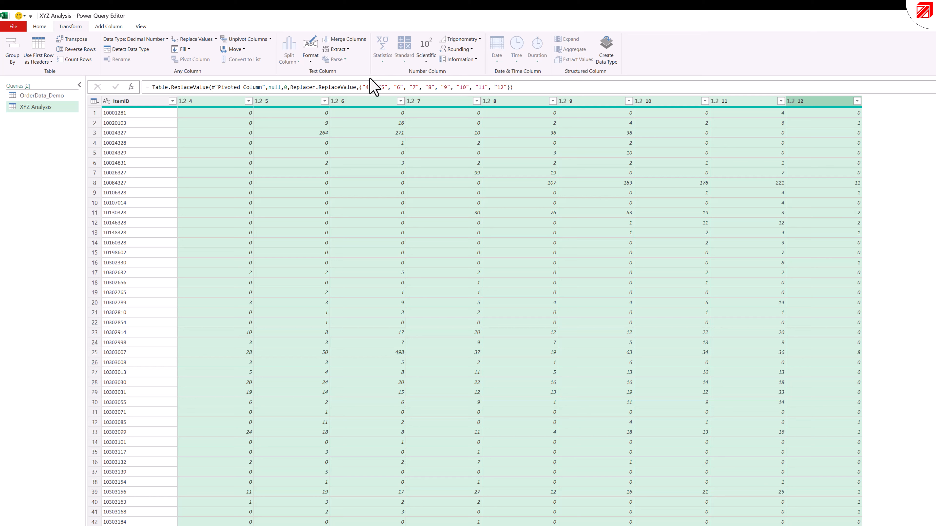
click(109, 27)
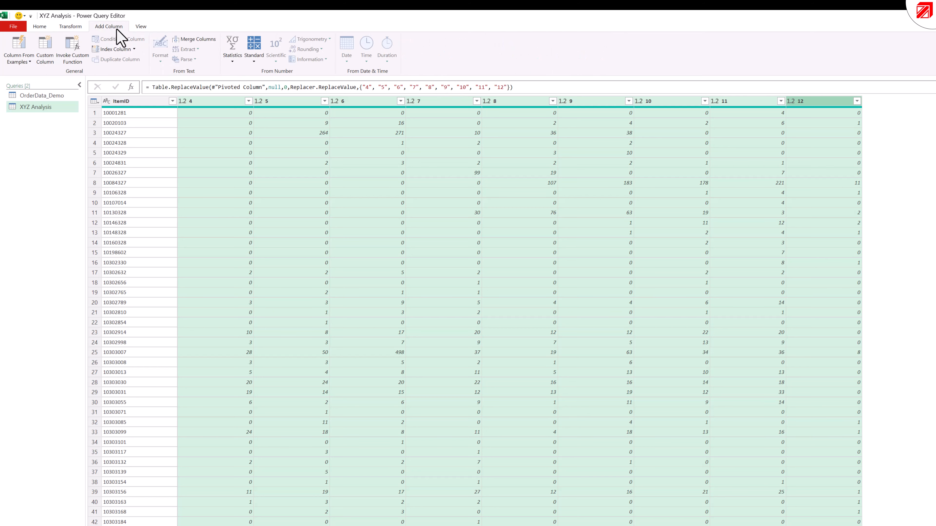
click(233, 59)
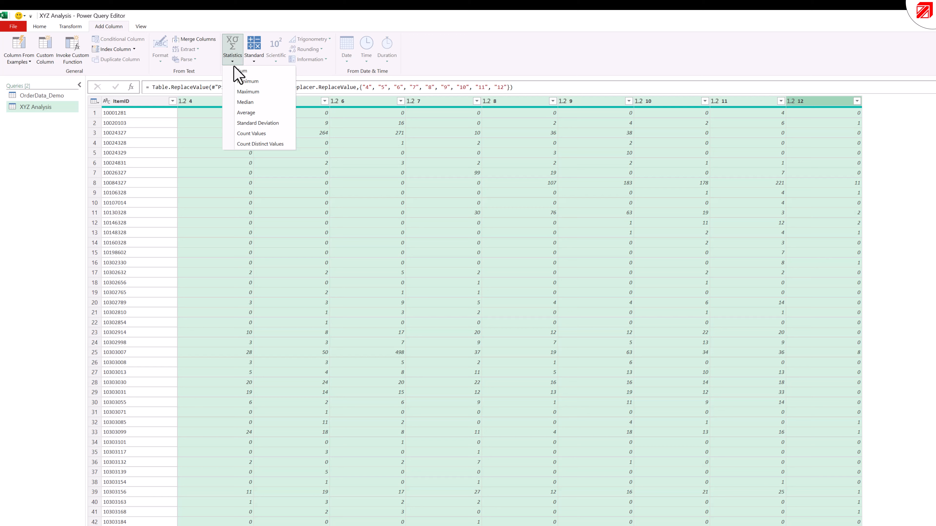
click(257, 114)
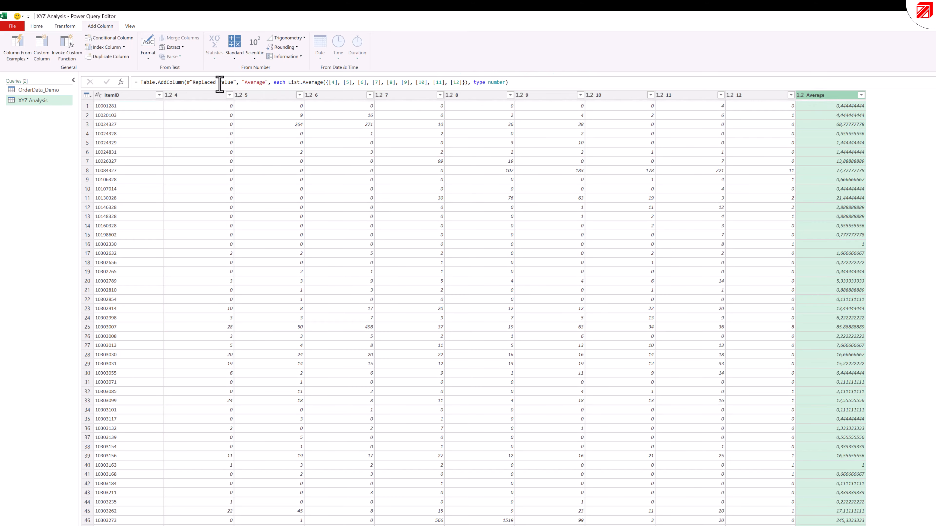
- Add a column with the Standard Deviation statistic calculated across the month columns 4 through 12
click(197, 95)
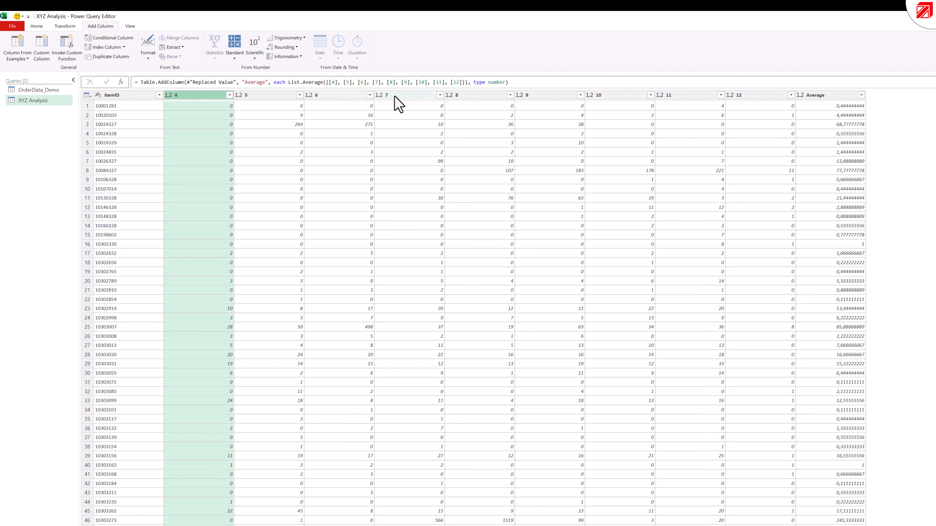
shift+click(754, 96)
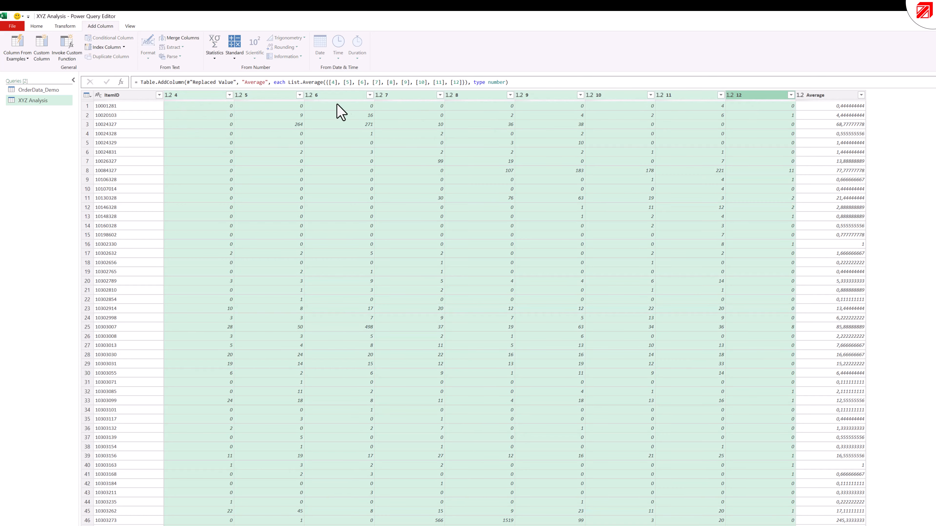
click(216, 57)
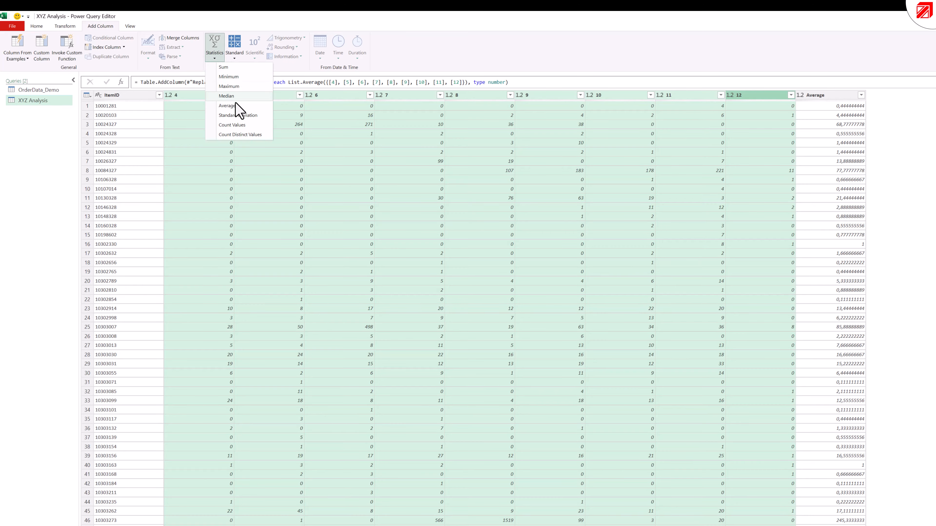
click(254, 116)
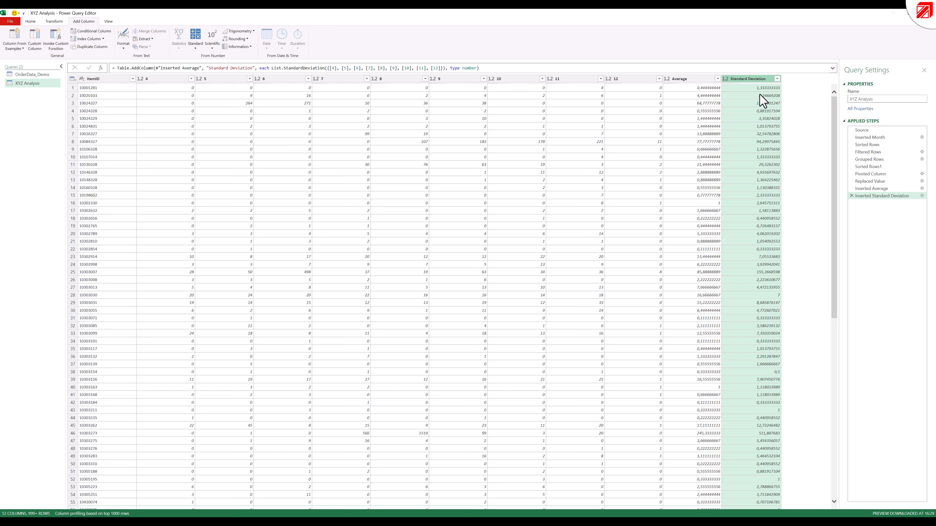
- Add a custom column named CV with the formula [Standard Deviation] / [Average]
click(700, 79)
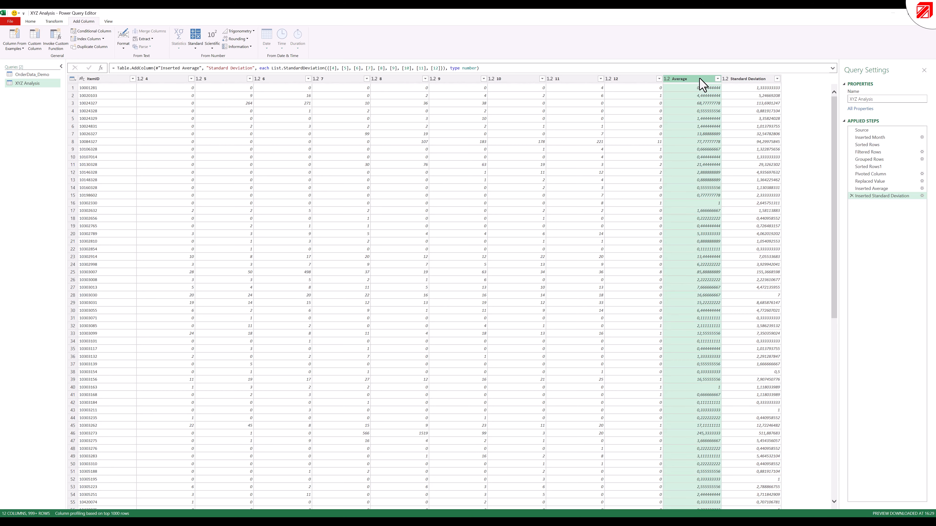
click(749, 79)
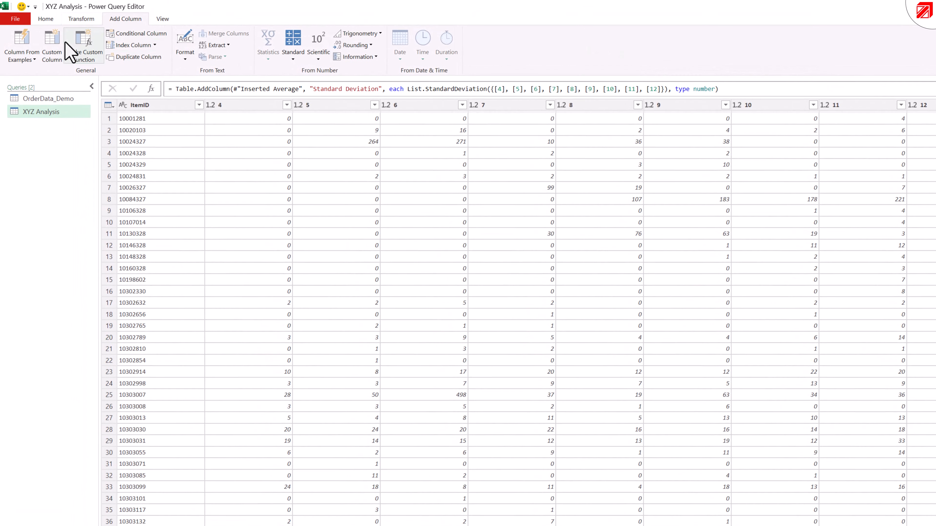
click(55, 46)
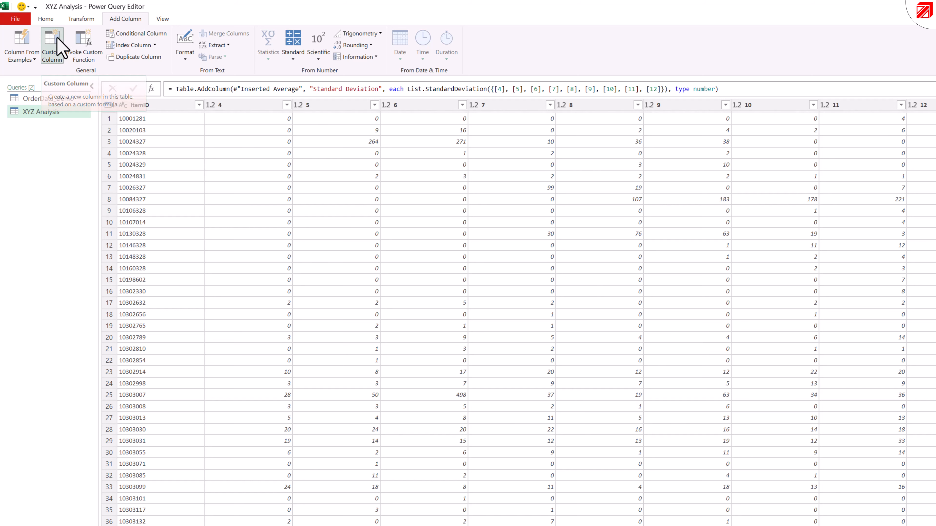
double_click(540, 328)
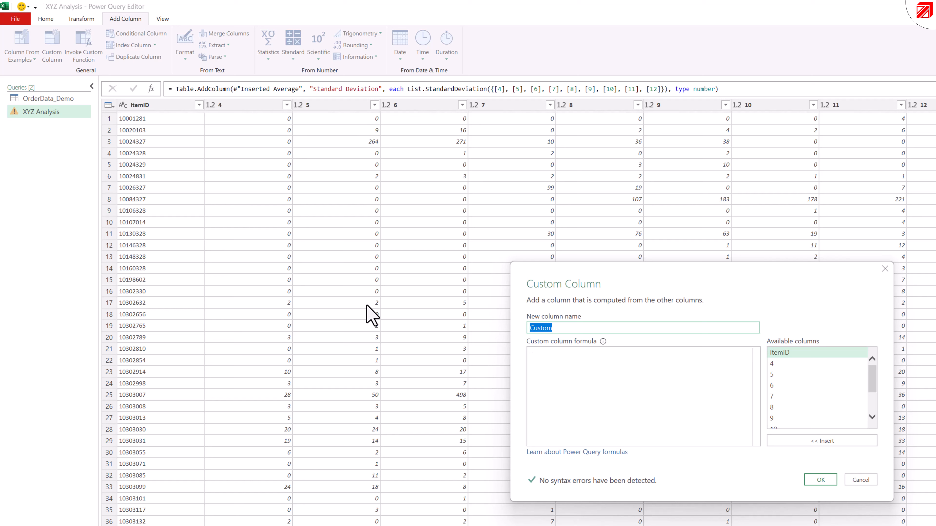
text(CV)
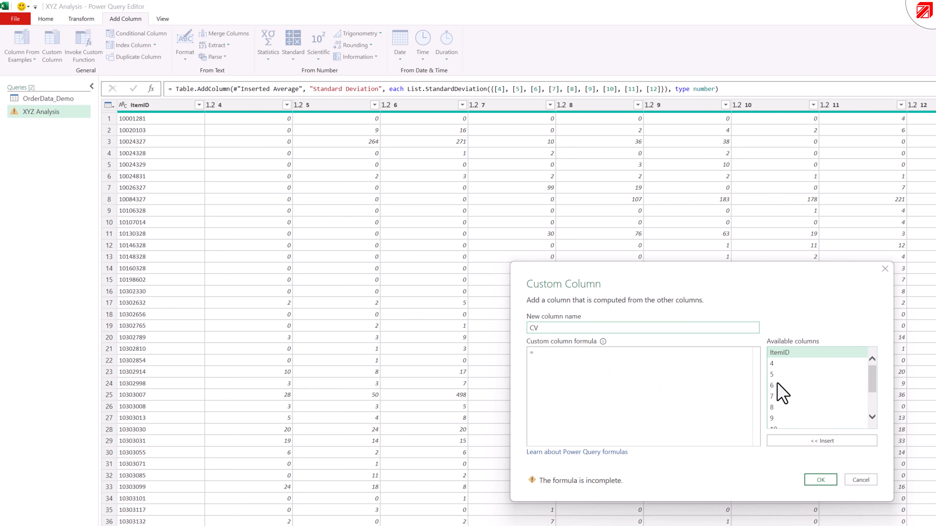
scroll(822, 387, down, 2)
click(848, 424)
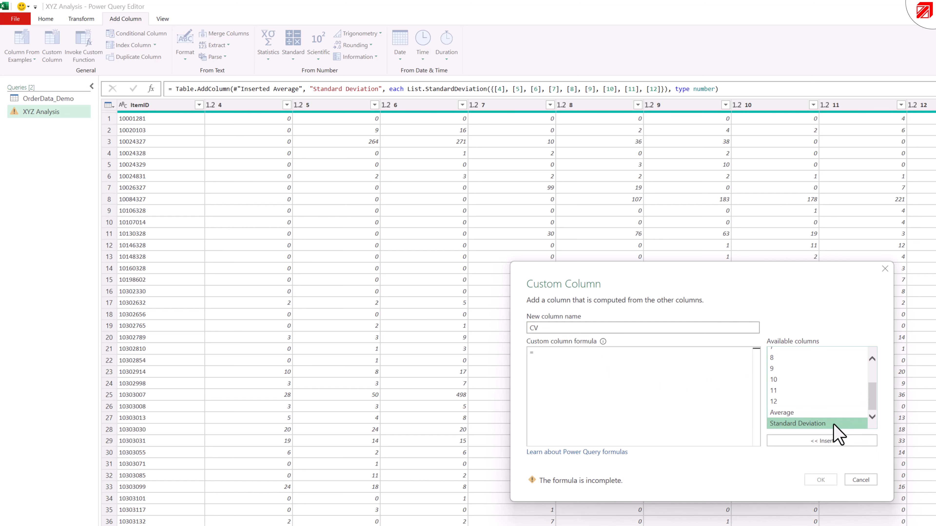
click(828, 439)
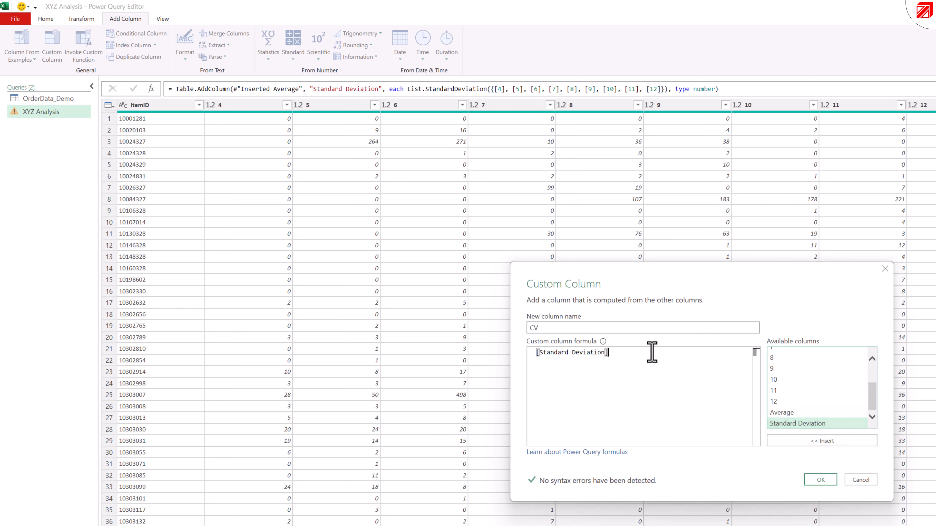
text(/)
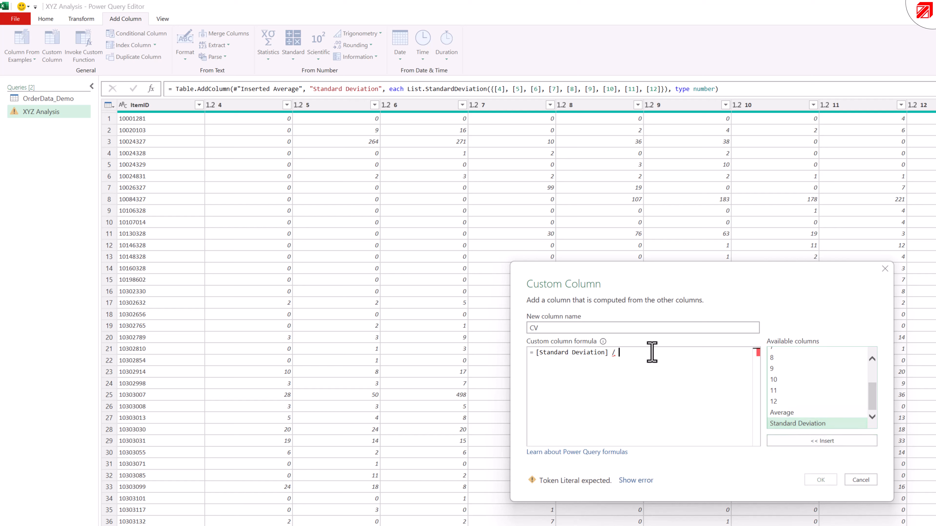
click(800, 413)
click(803, 443)
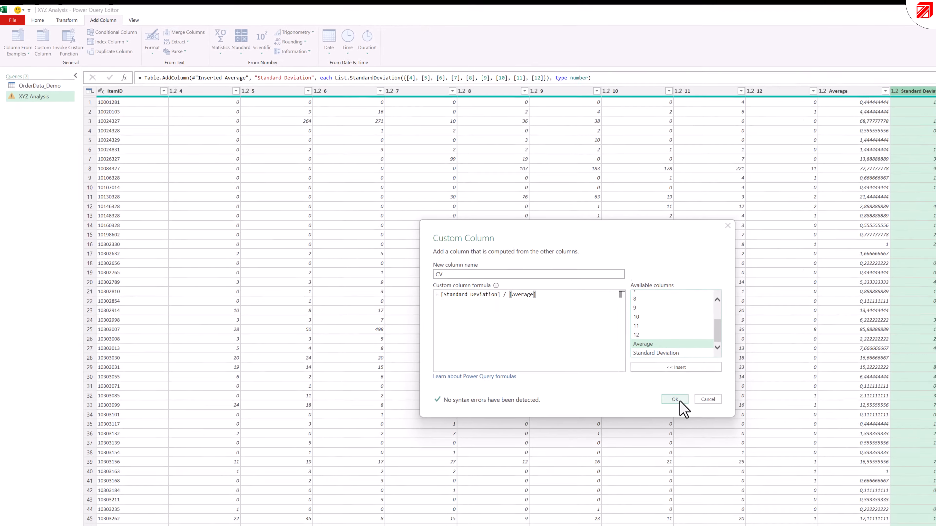
click(821, 480)
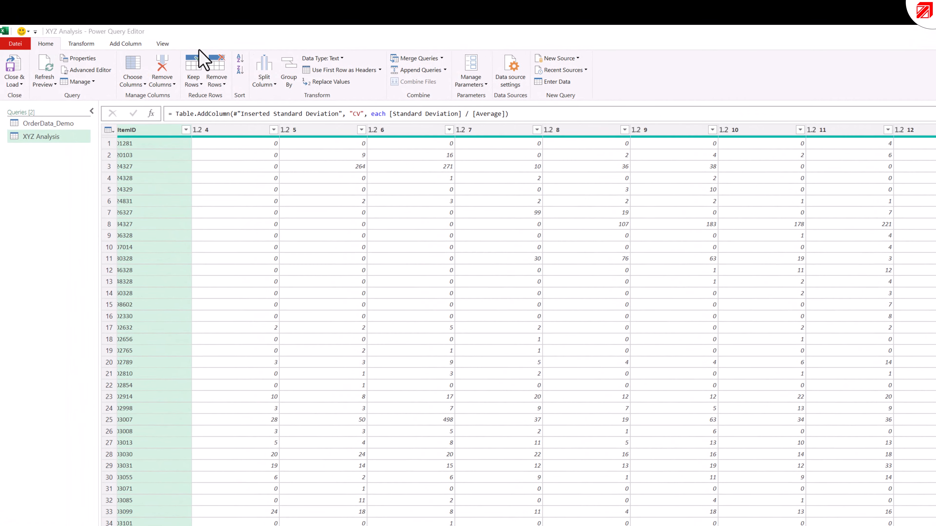
- Start a manually entered table named XYZ Boundaries
click(549, 83)
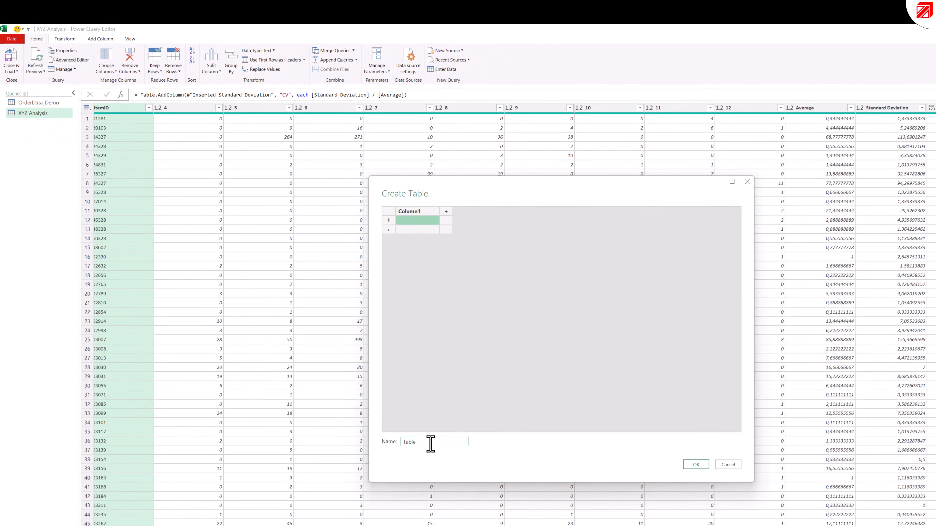
double_click(430, 444)
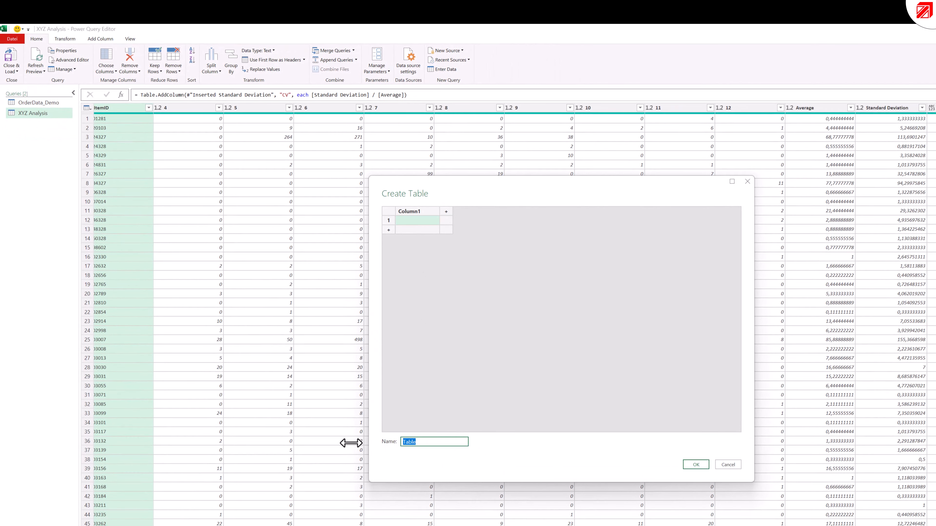
text(XYZ Boundaries)
- Rename the new table's first column X_Boundary and enter 1 in its first row
double_click(417, 211)
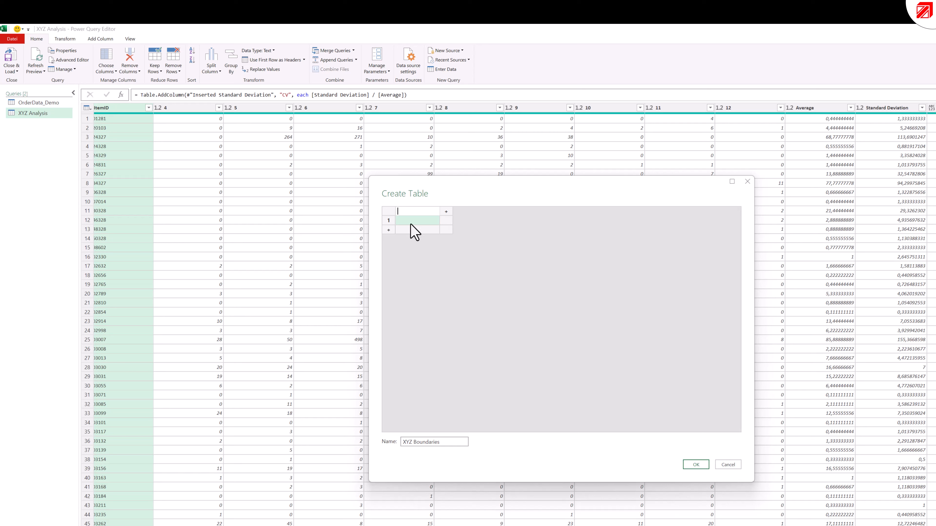
text(X_Boundary)
click(421, 223)
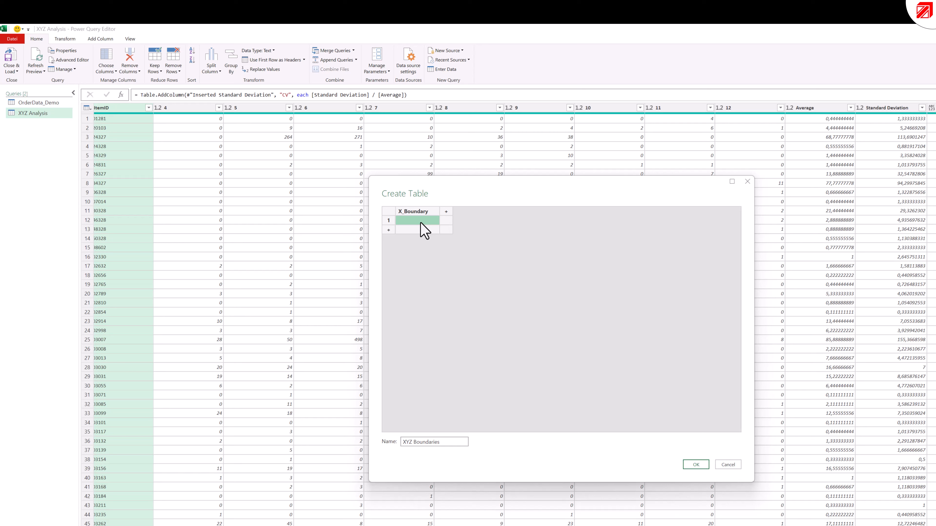
text(1)
- Add a second column named Y_Boundary with the value 2 in its first row, and create the table
click(446, 211)
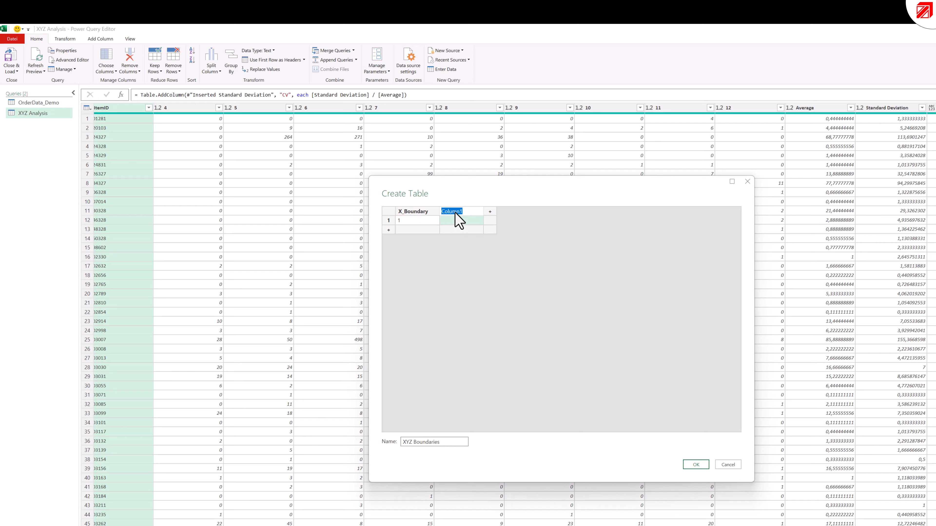
text(Y_Boundary)
key(Return)
text(2)
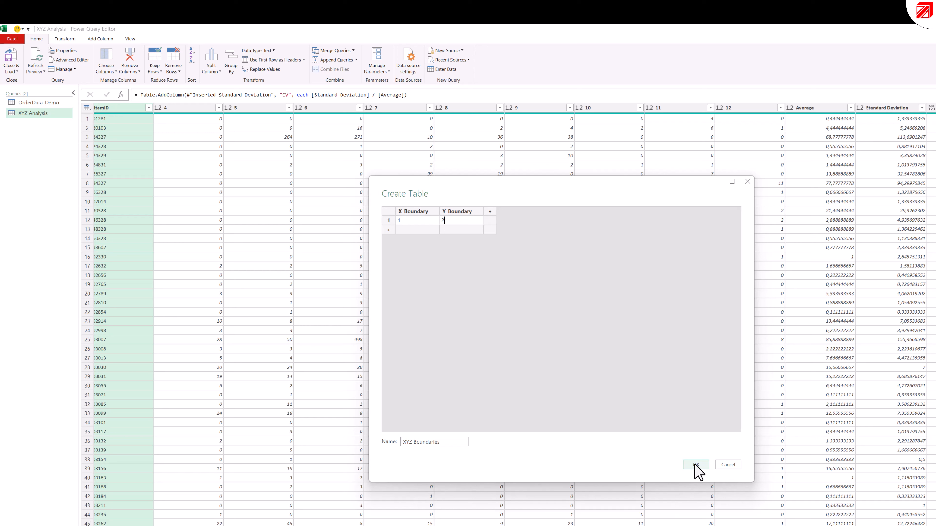
click(696, 464)
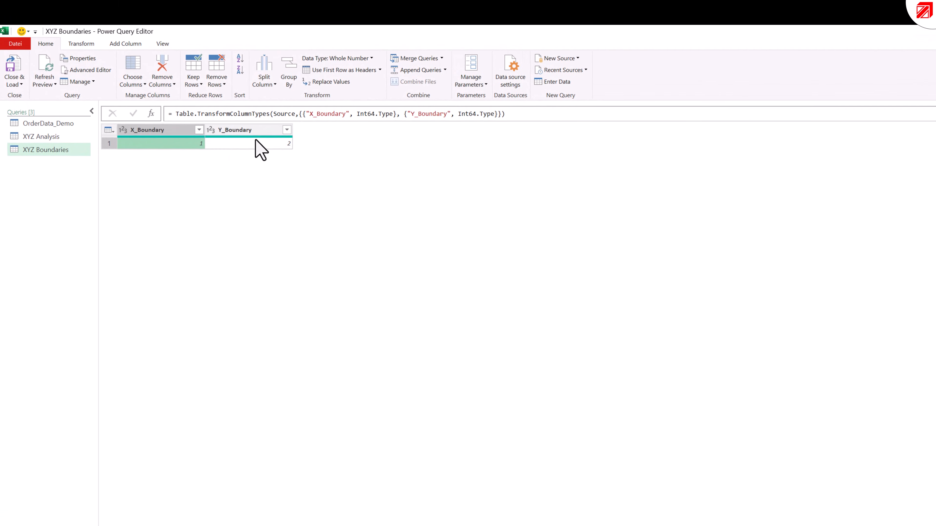
- Create a reference to the XYZ Boundaries query and drill down to its X_Boundary value
right_click(48, 150)
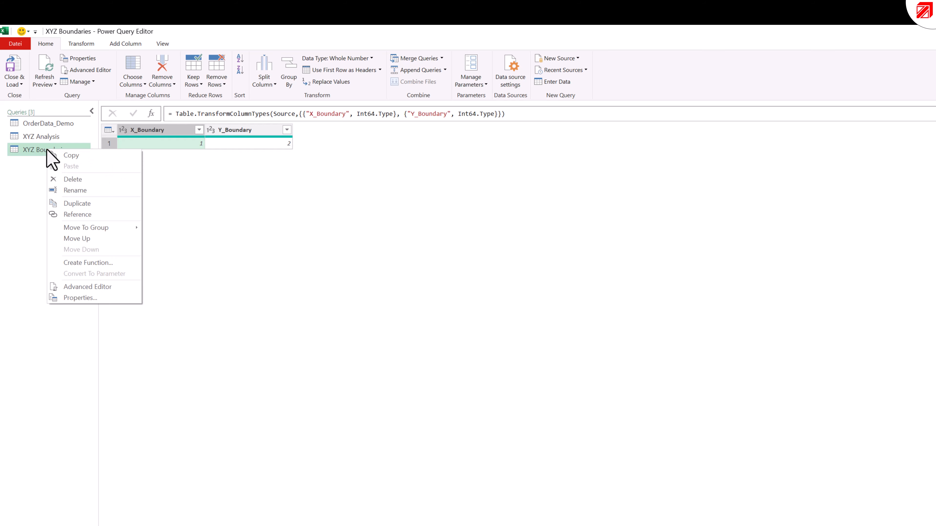
click(78, 214)
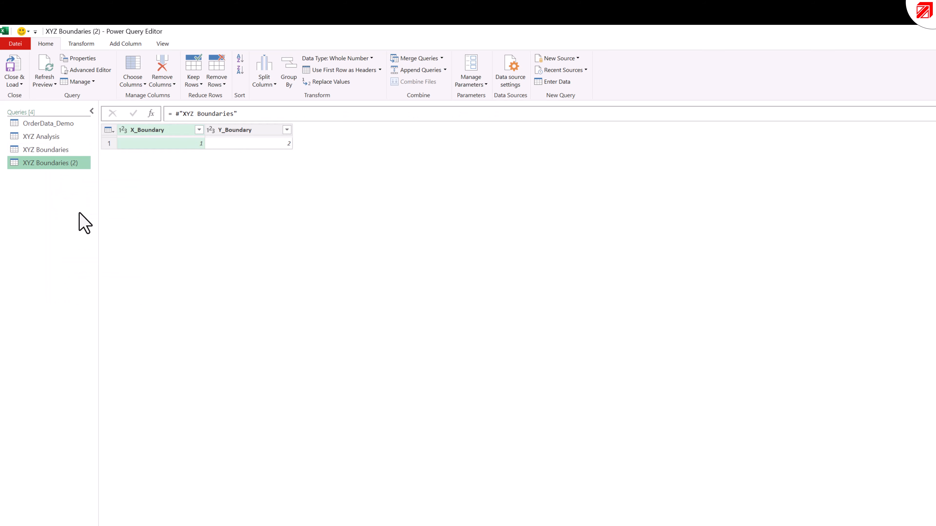
click(151, 144)
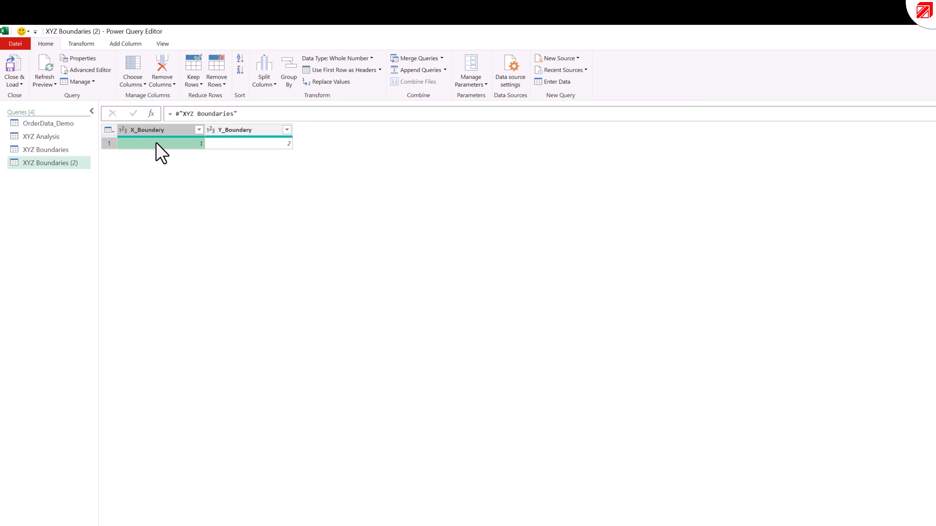
right_click(155, 143)
click(177, 185)
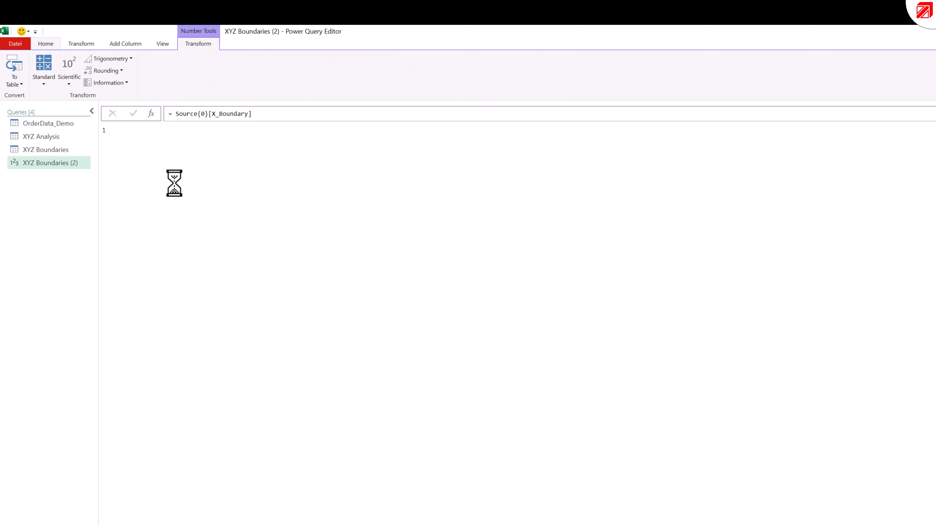
- Rename the referenced query XYZ Boundaries (2) as X_Boundary
right_click(38, 166)
click(86, 205)
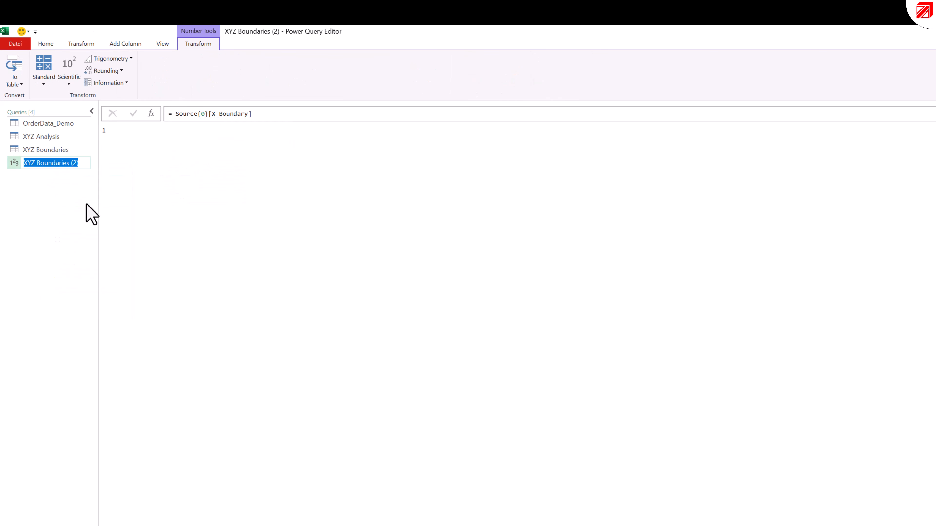
text(X_Boundary)
key(Return)
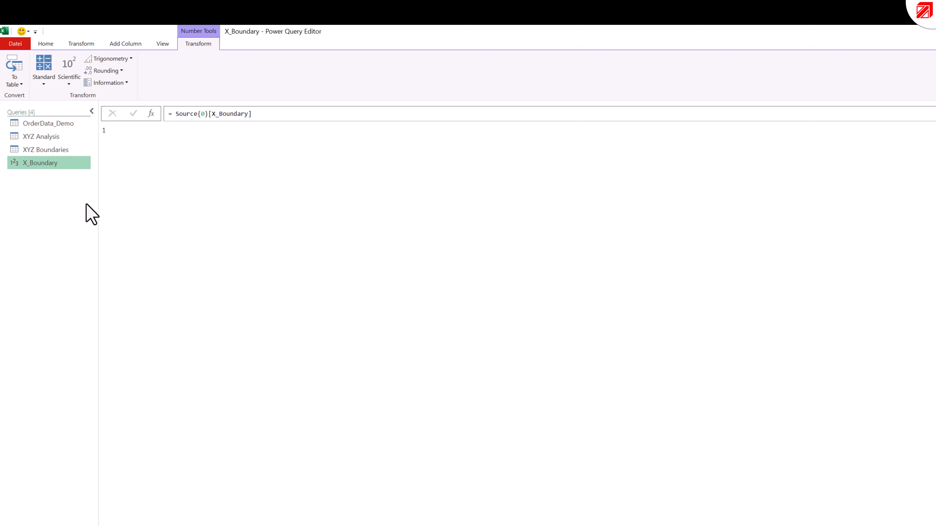